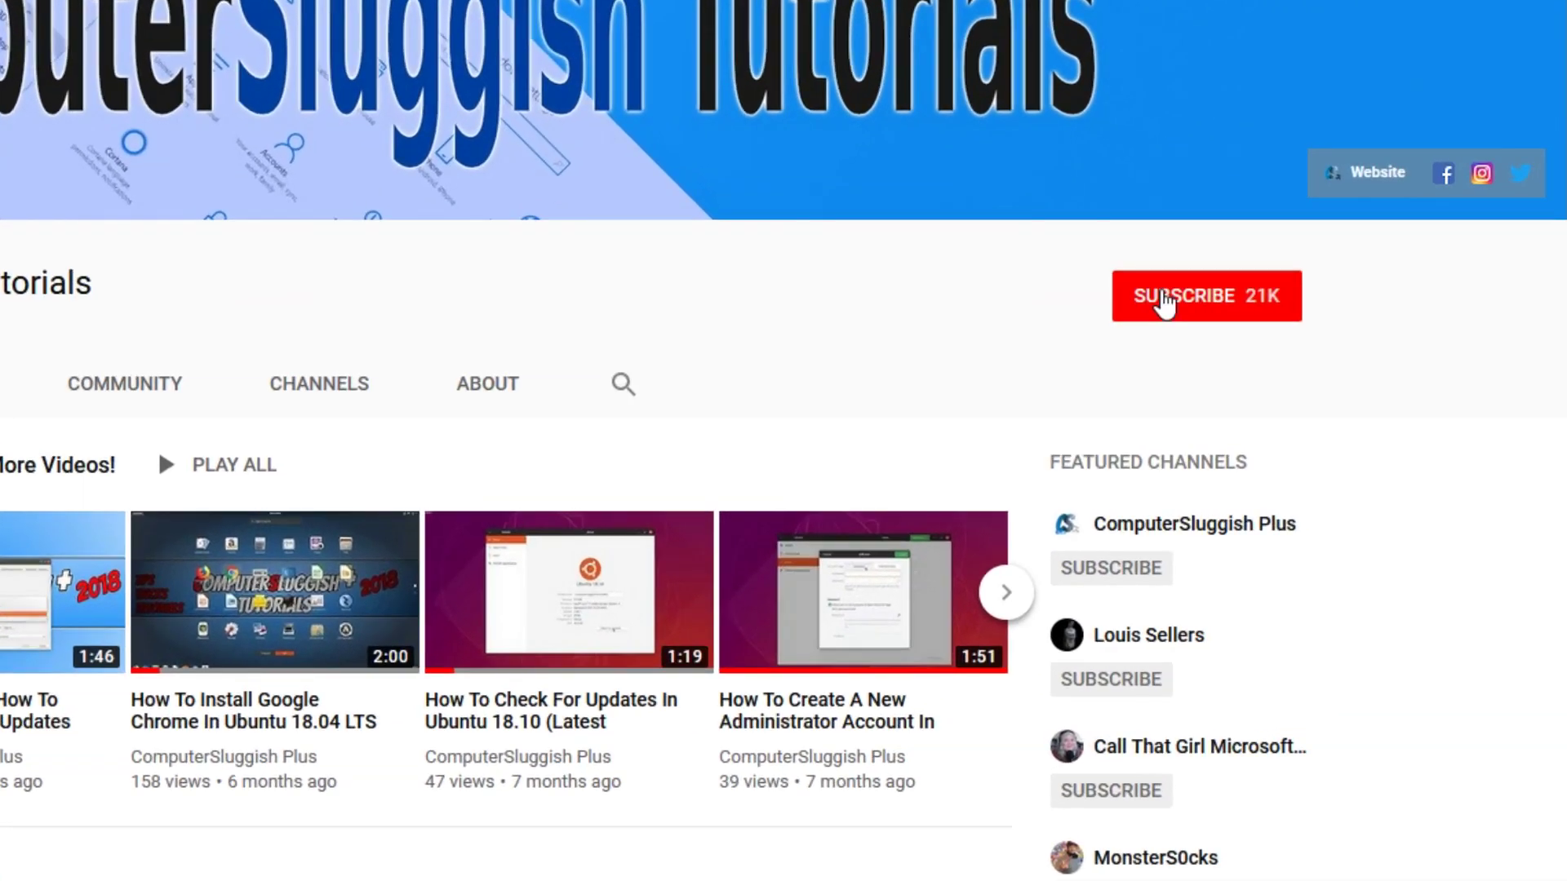
Subscribe to ComputerSluggish Tutorials and turn on the bell for new-video notifications.
click(1225, 306)
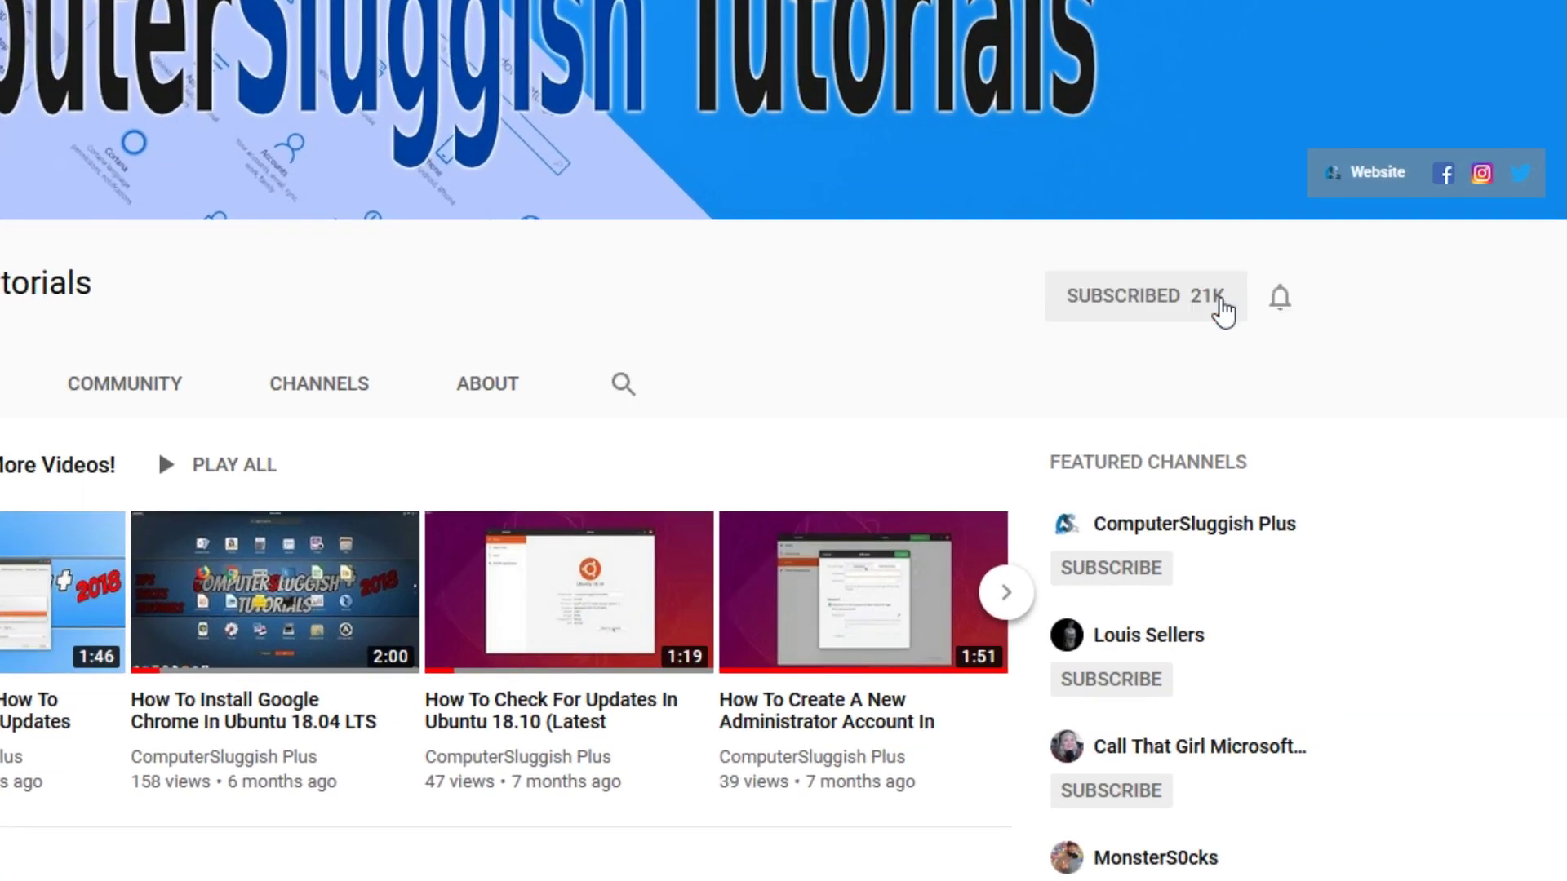
click(1281, 306)
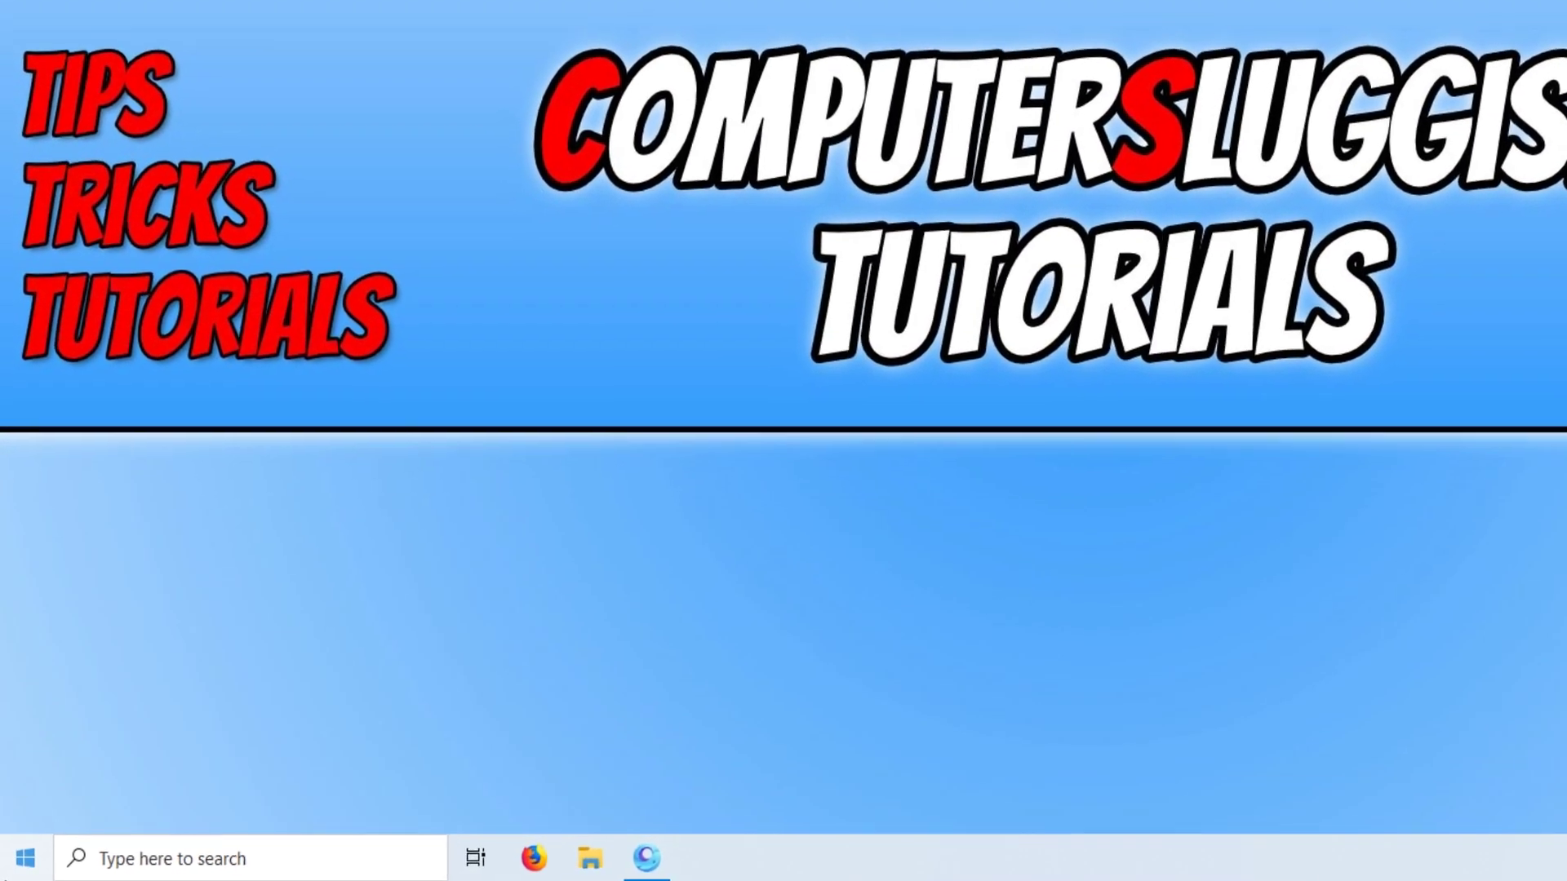
Open Apps & features from the Start quick-access menu and scroll through the installed apps.
right_click(13, 872)
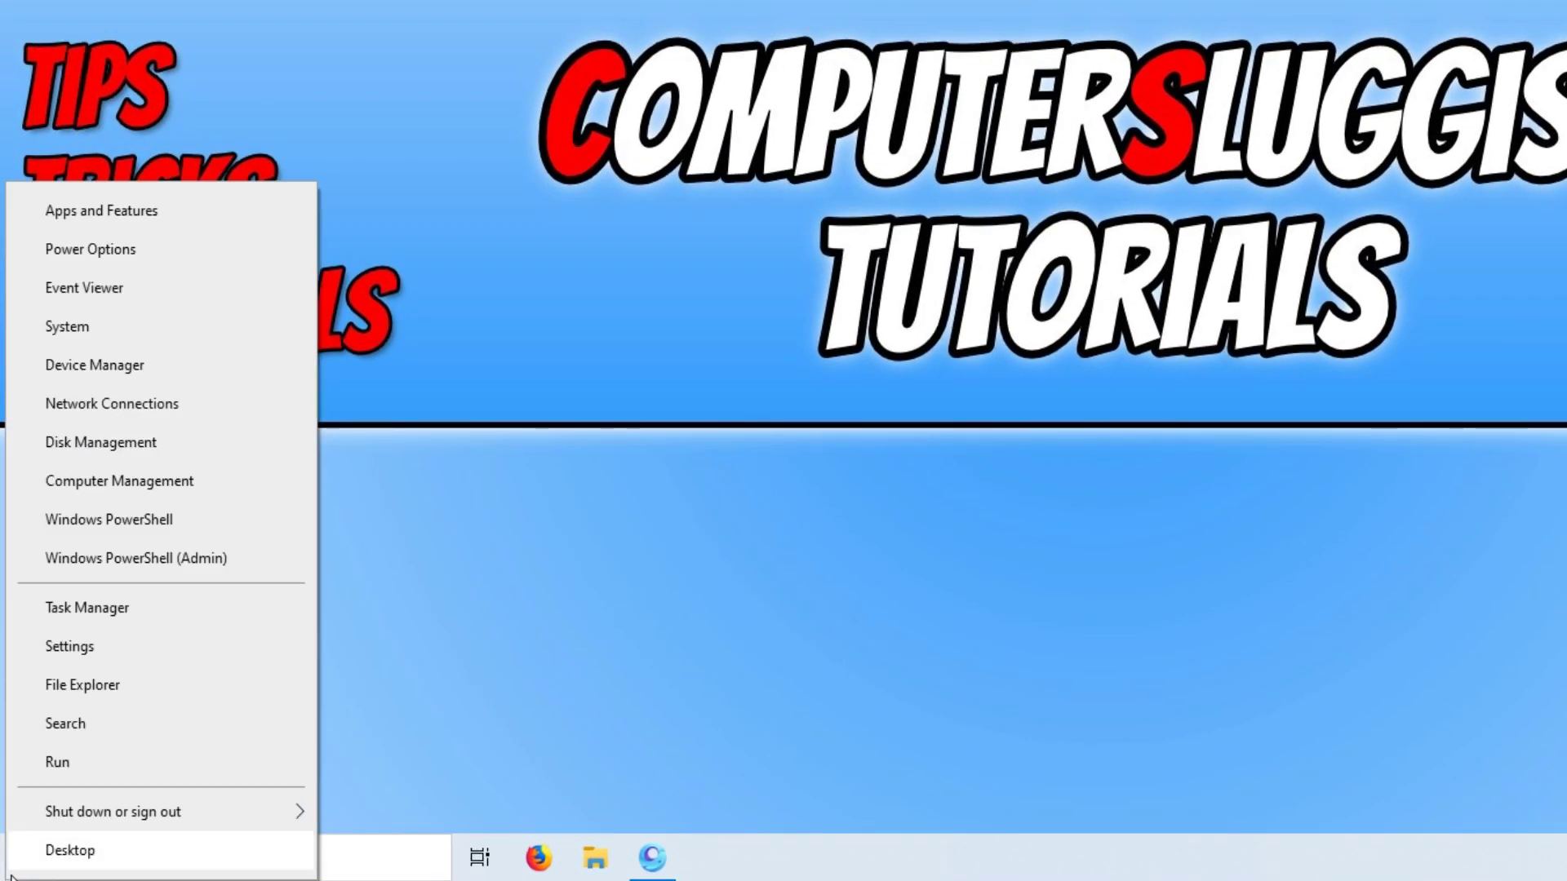
click(70, 213)
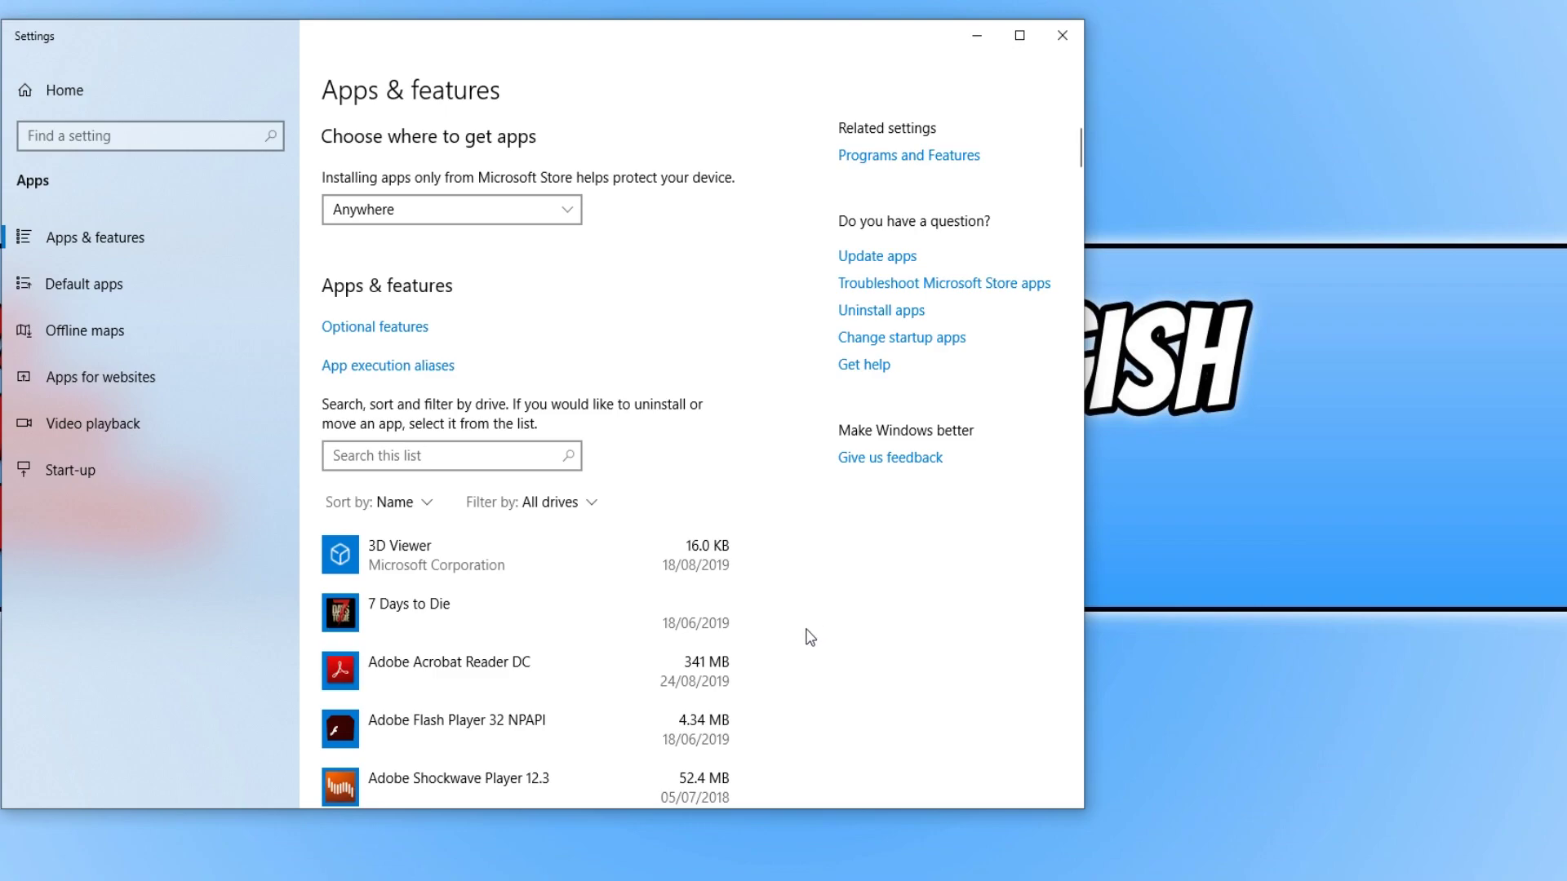
scroll(812, 635, down, 3)
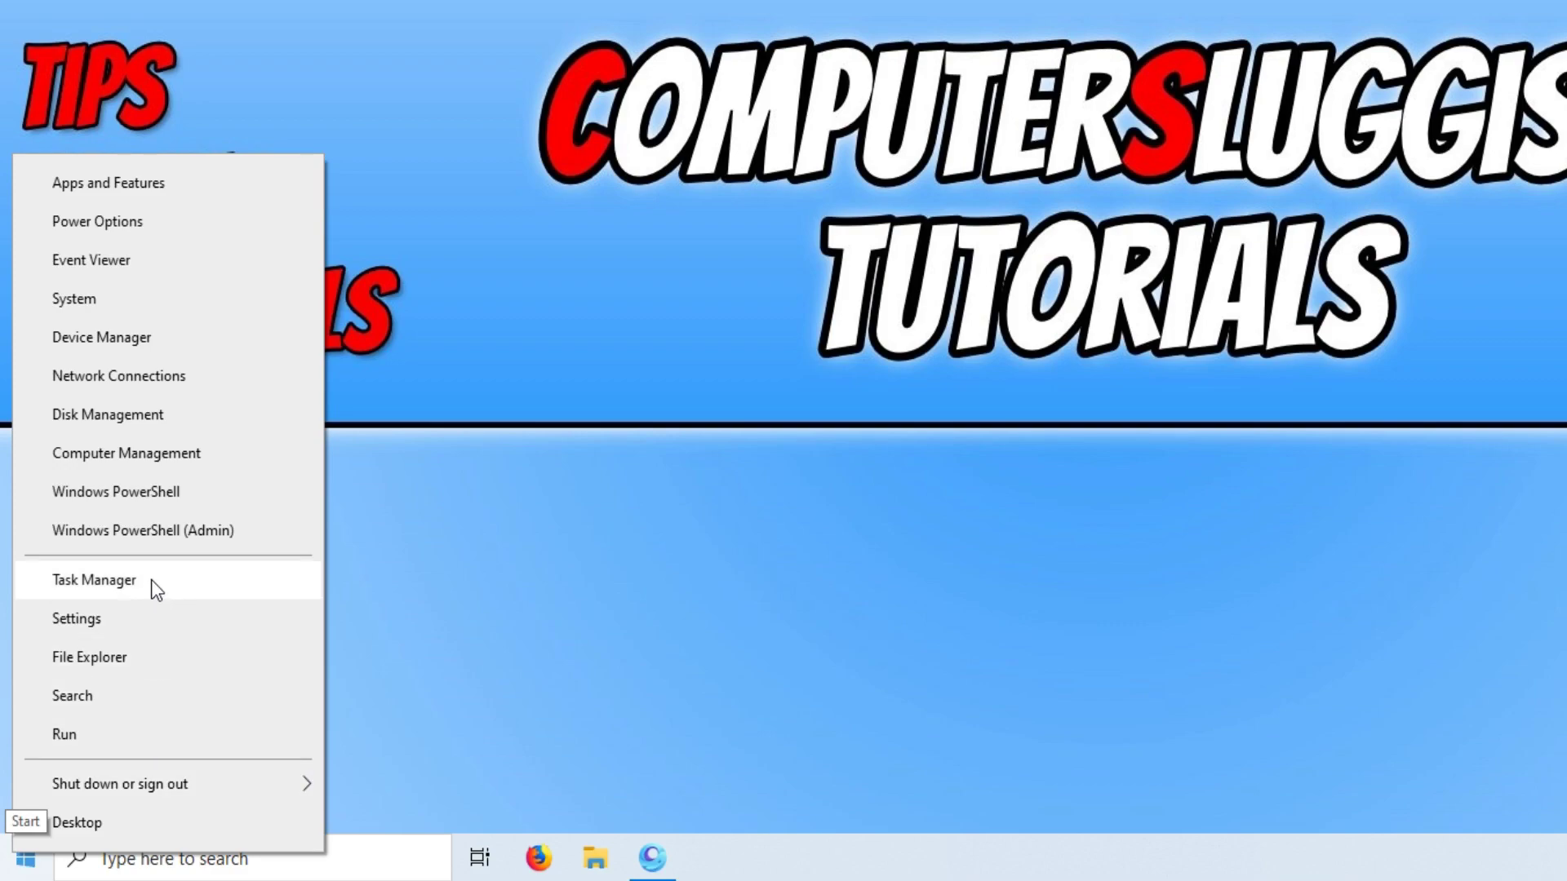
Open Task Manager's Start-up list and check the Spotify entry's options.
click(94, 580)
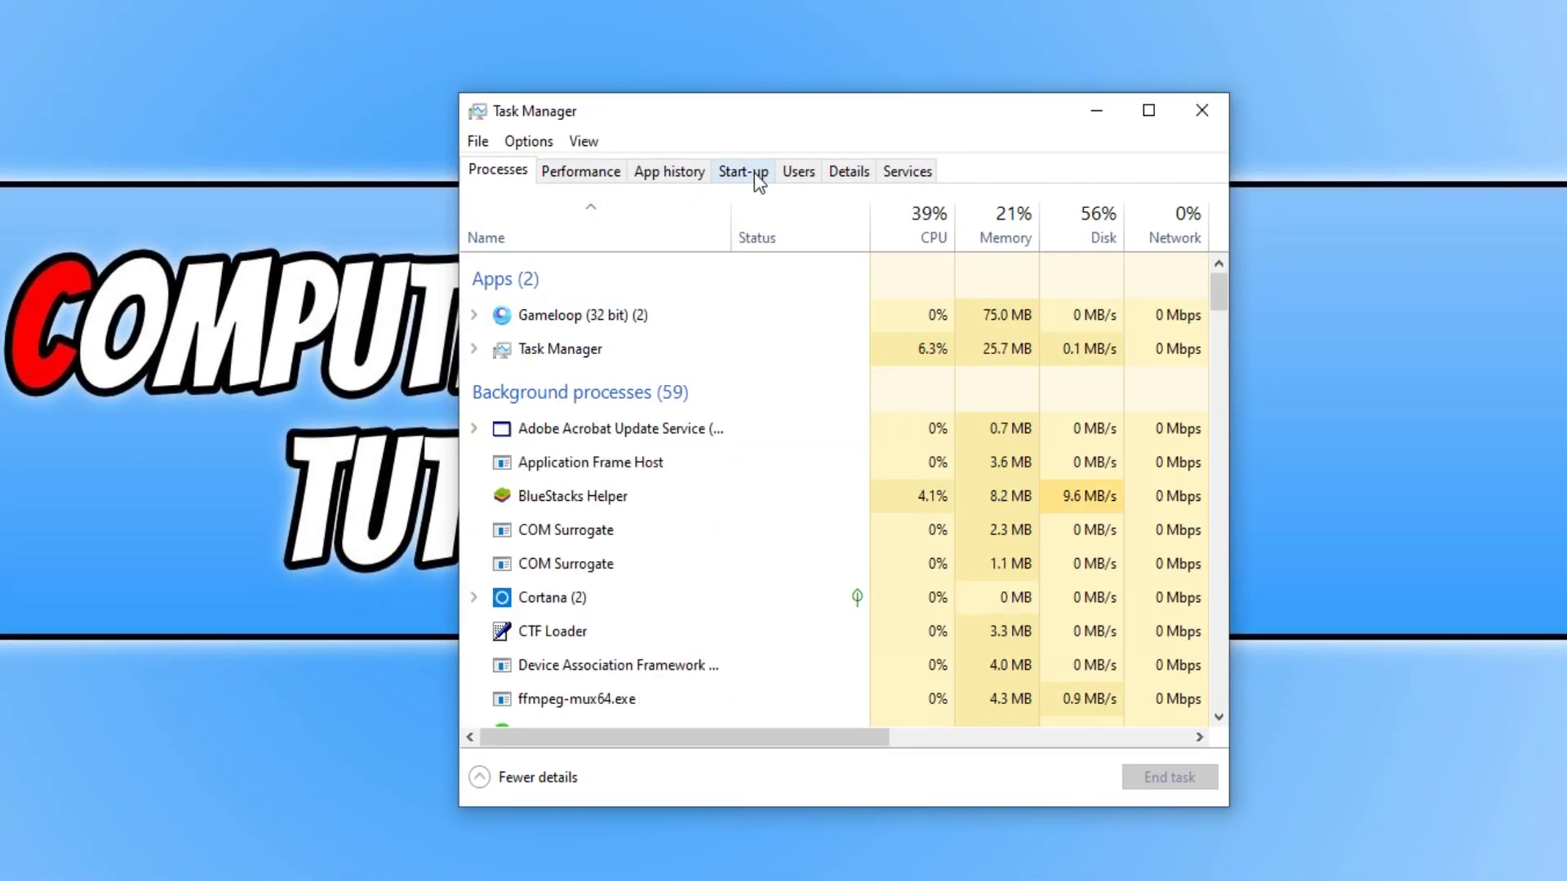
click(754, 173)
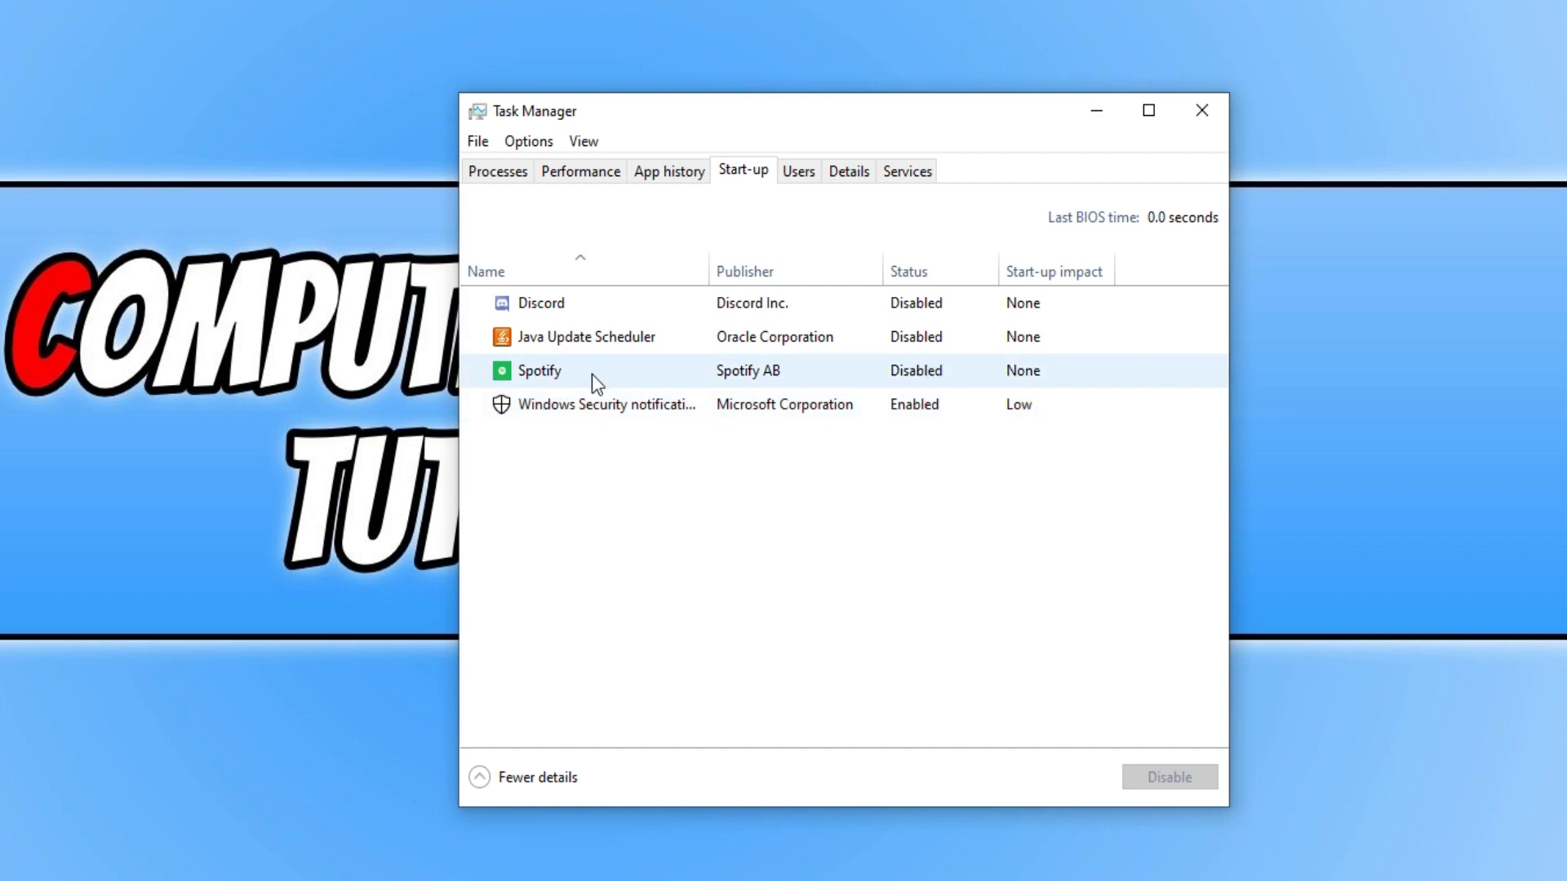
right_click(539, 374)
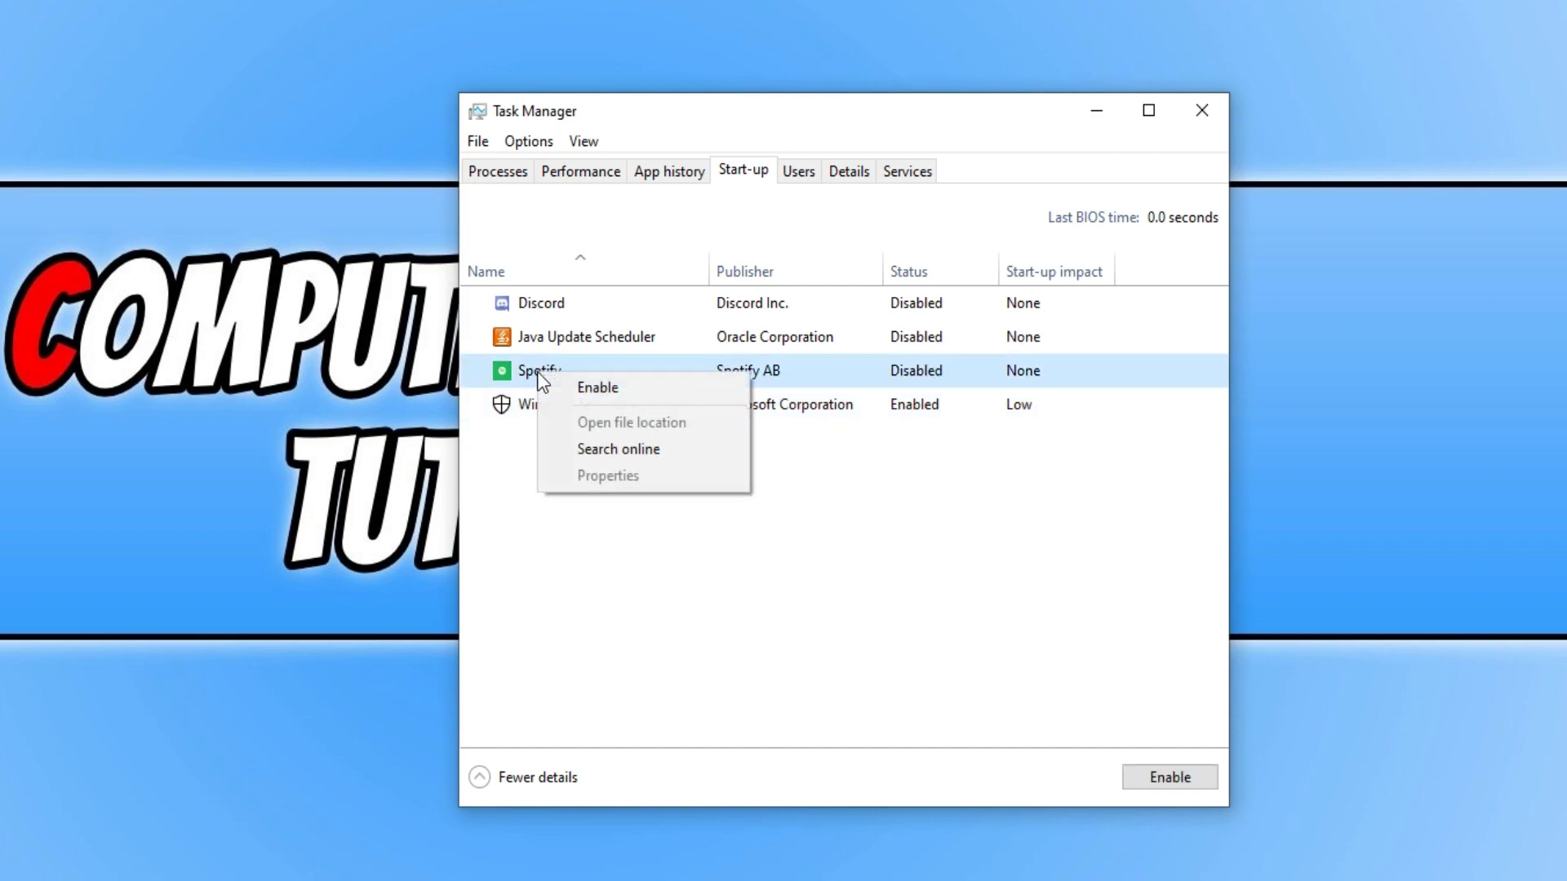
click(677, 390)
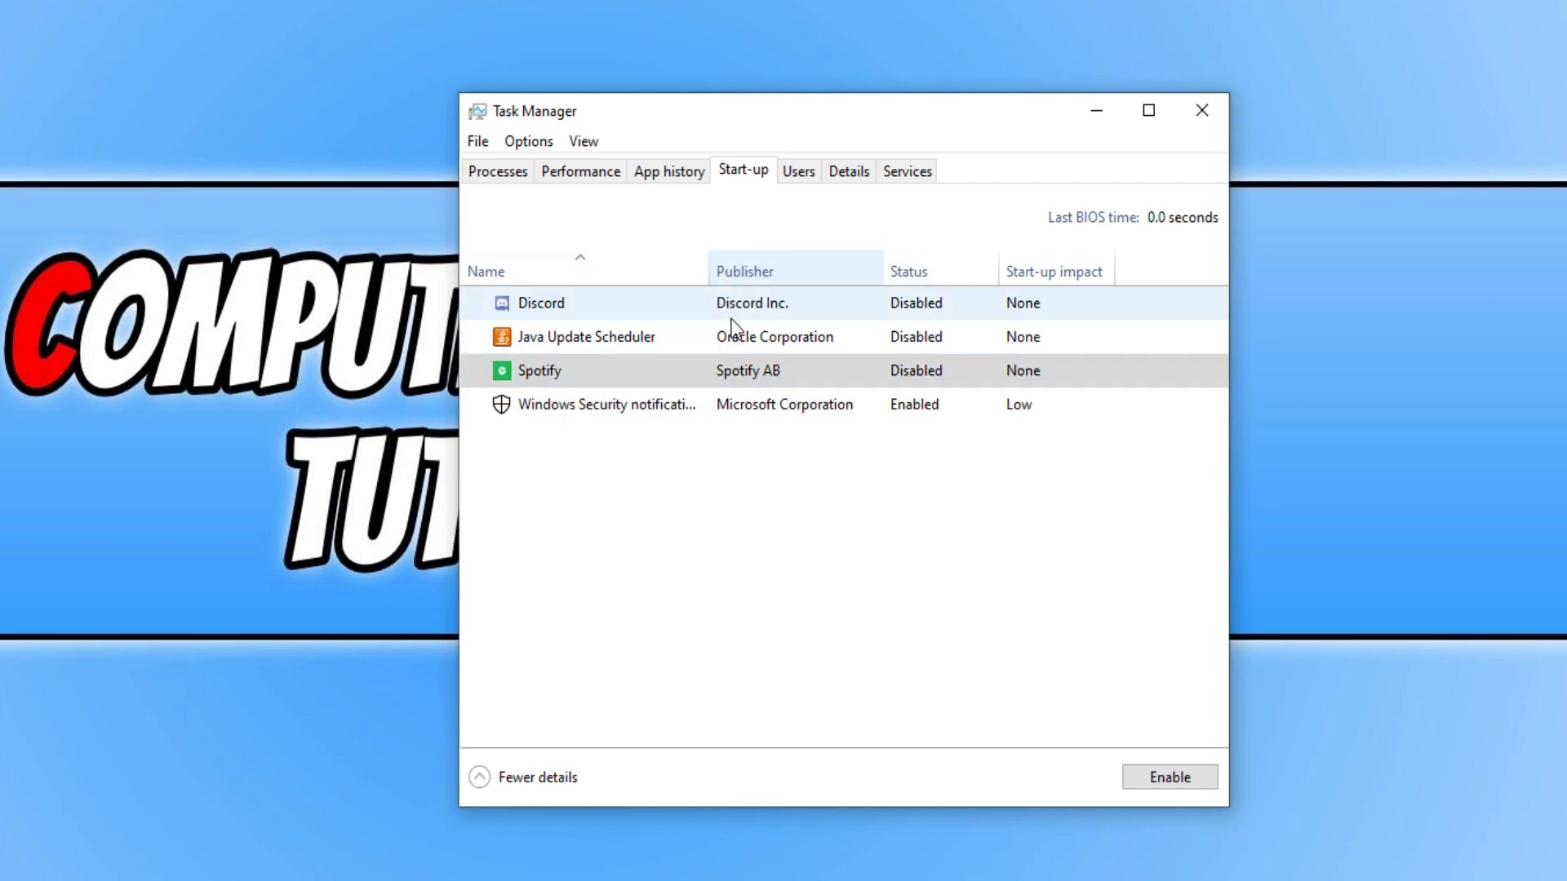
Disable Windows Security notification icon at startup and widen the Name column.
right_click(651, 412)
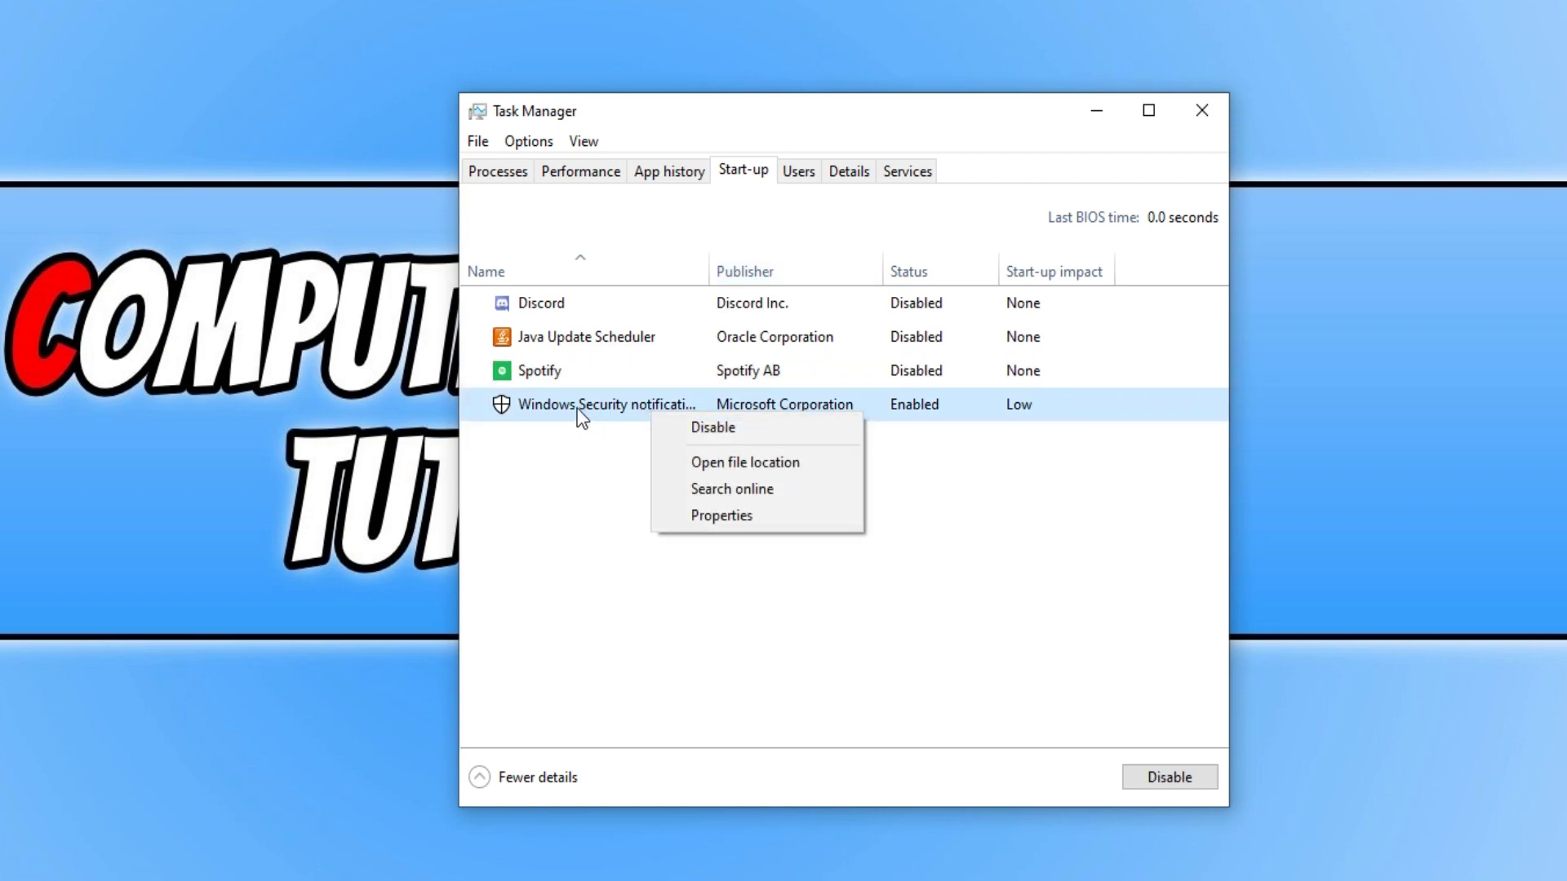
click(710, 428)
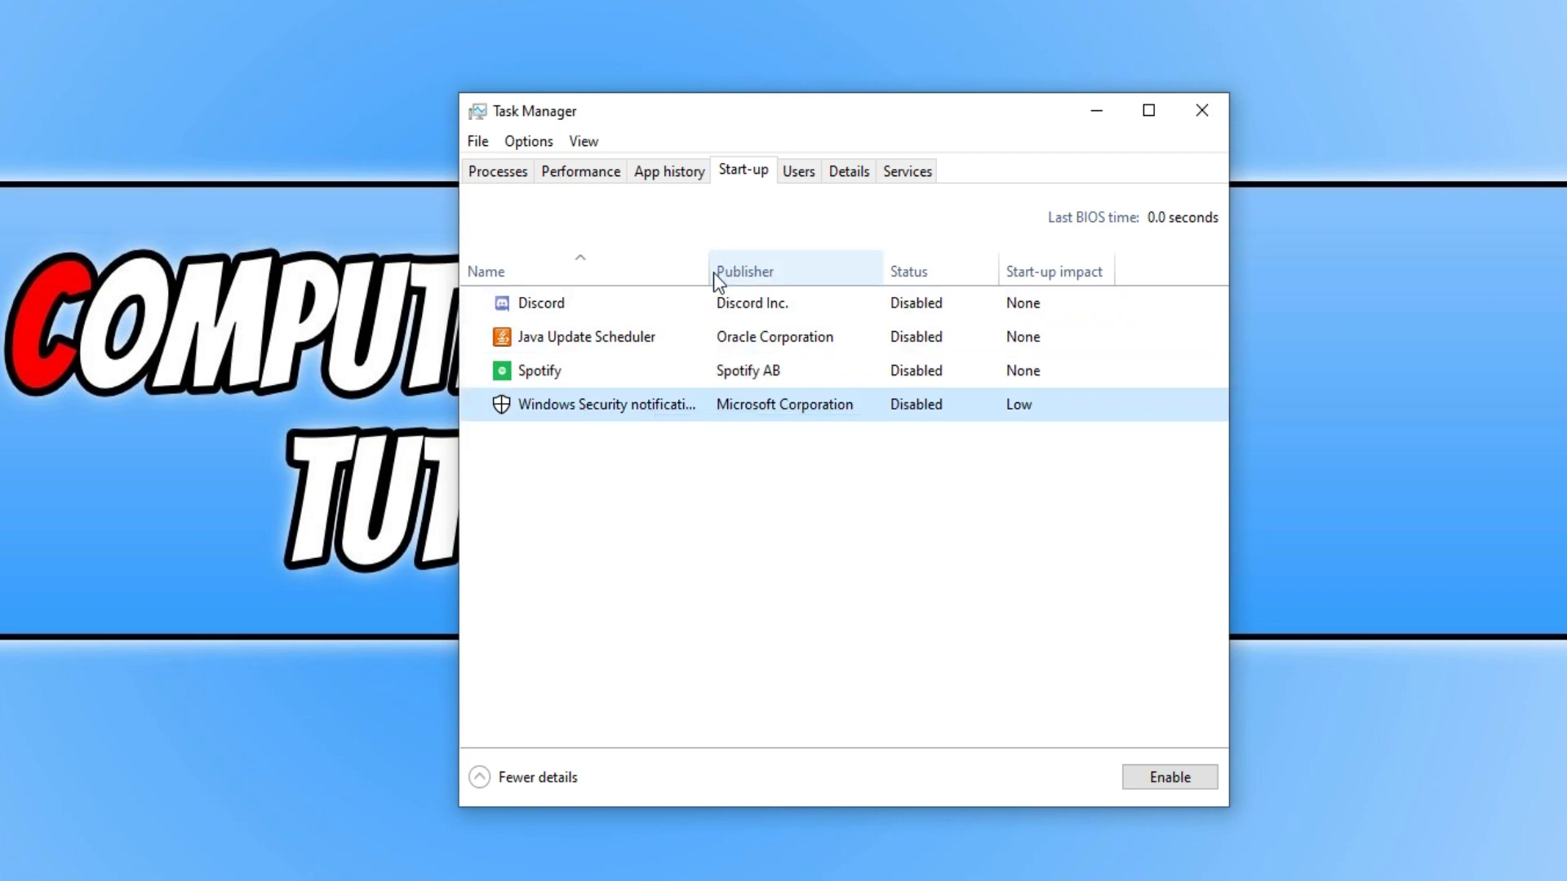
mouse_move(708, 271)
mouse_down()
mouse_move(815, 270)
mouse_move(714, 271)
mouse_up()
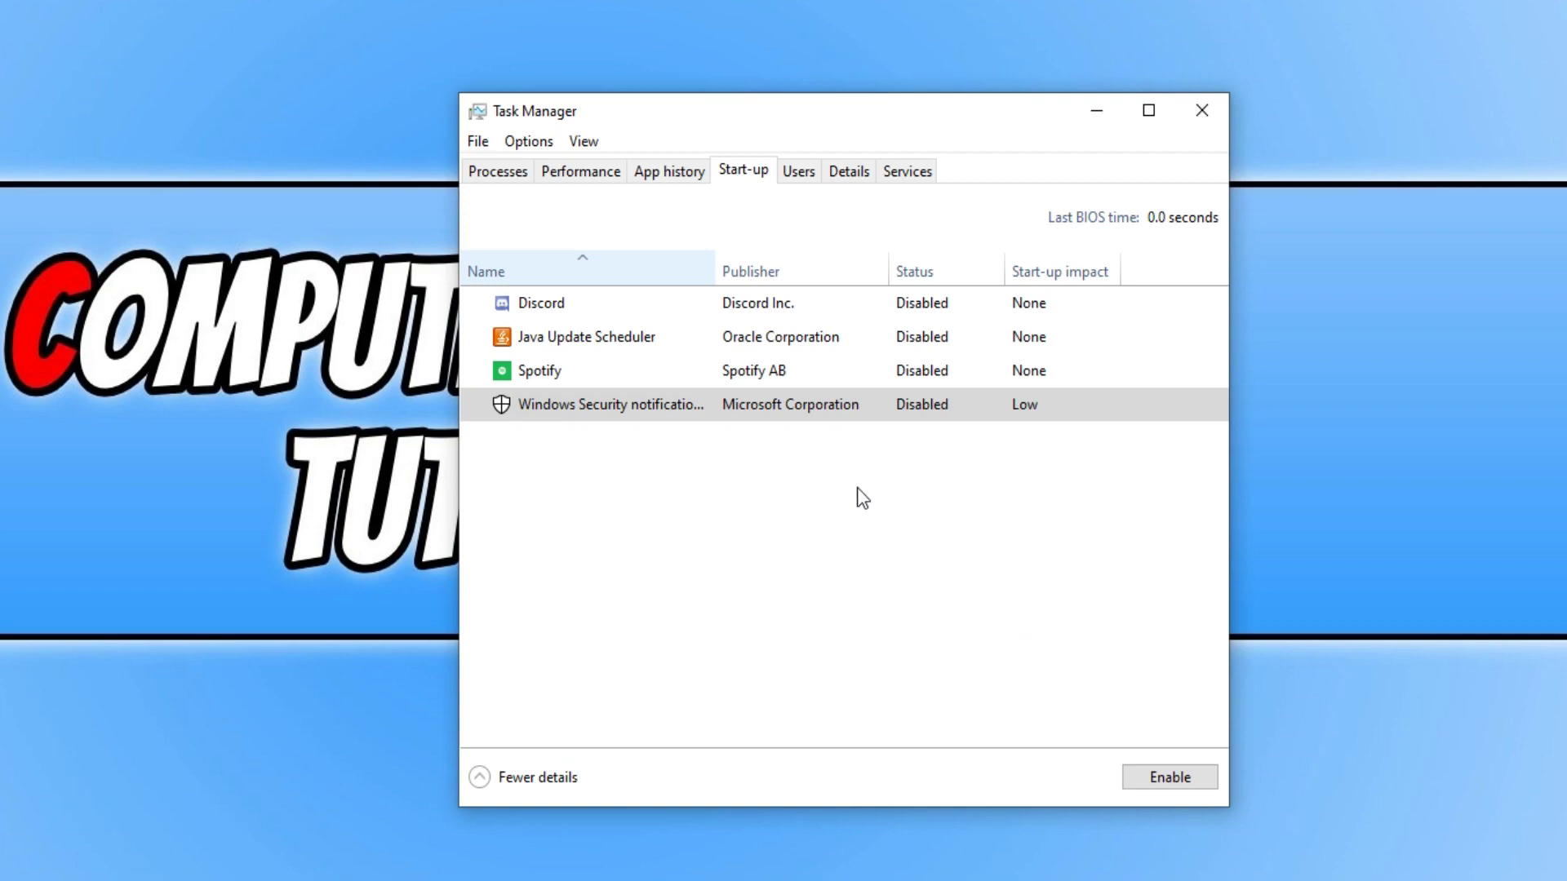
click(516, 172)
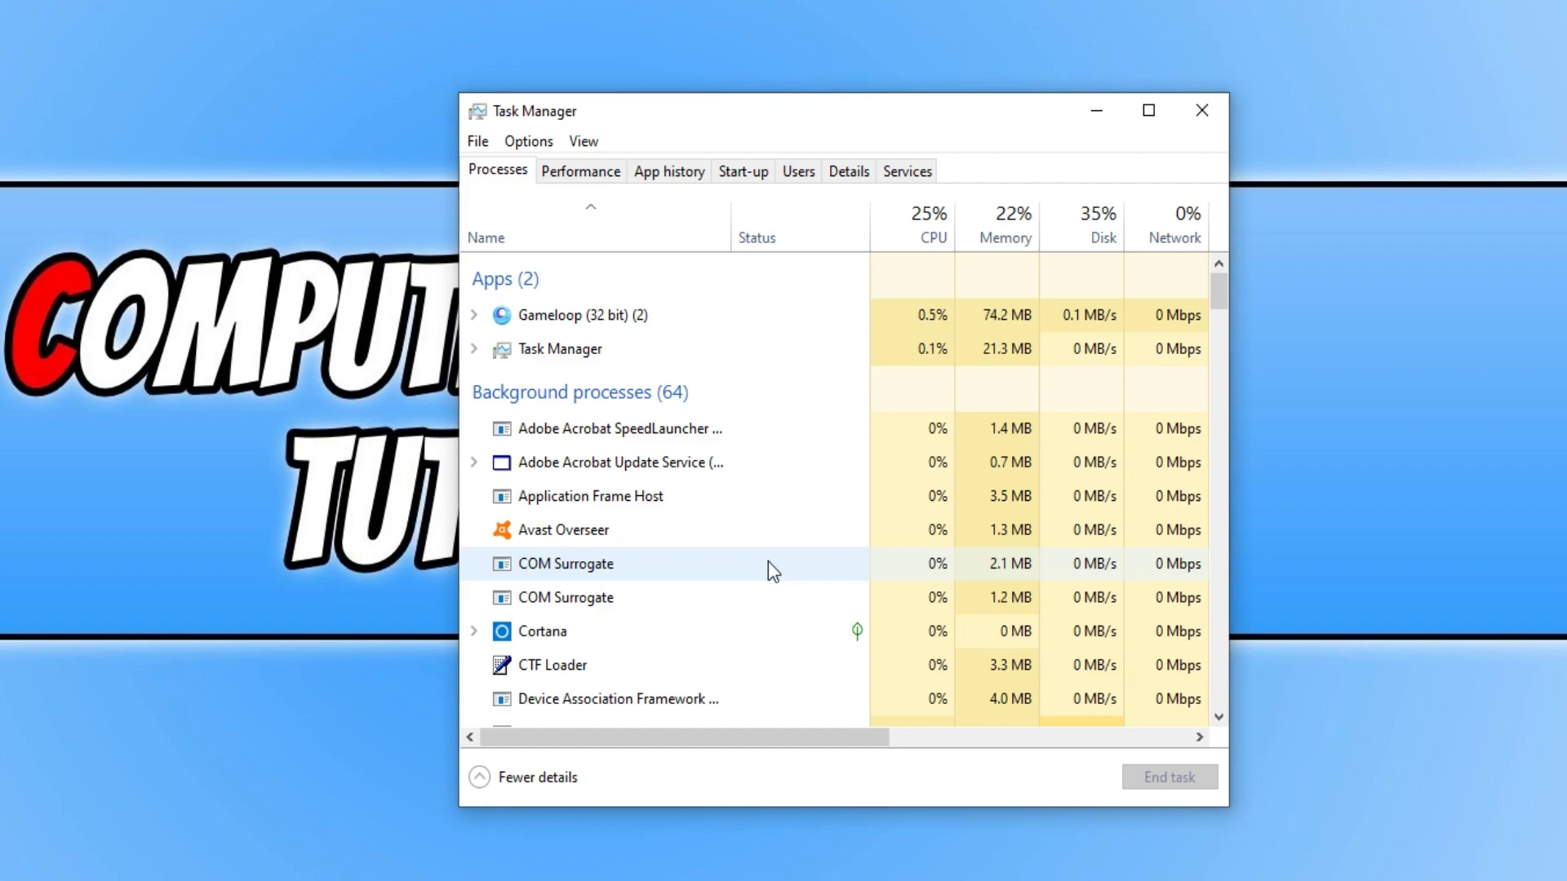
End the GameManagerService (32 bit) and Google Installer (32 bit) background processes.
scroll(776, 596, down, 1)
scroll(777, 596, up, 1)
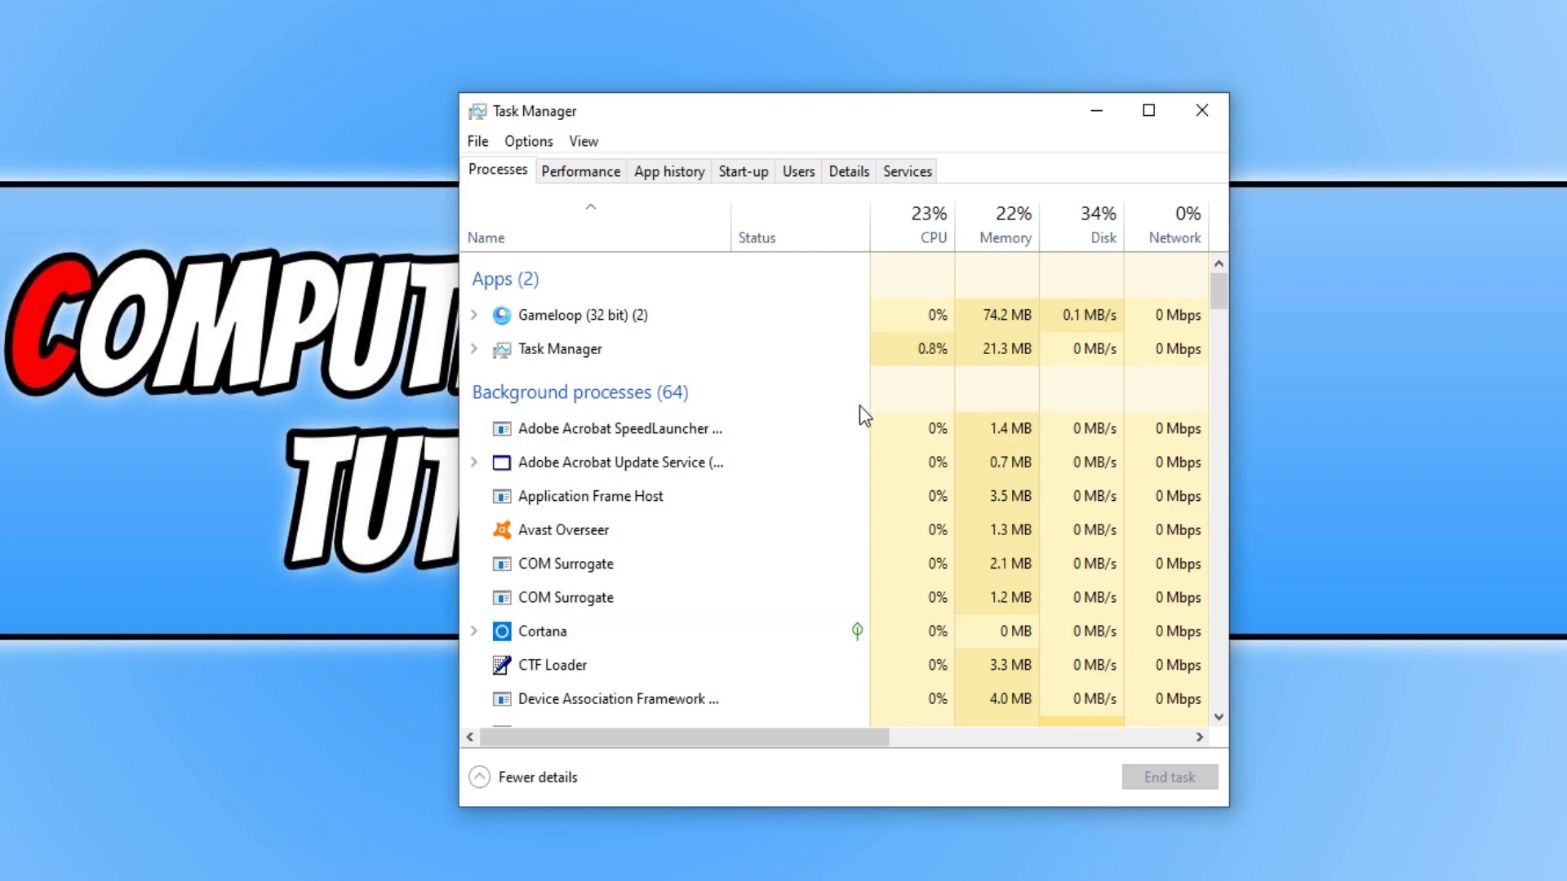
scroll(797, 535, down, 1)
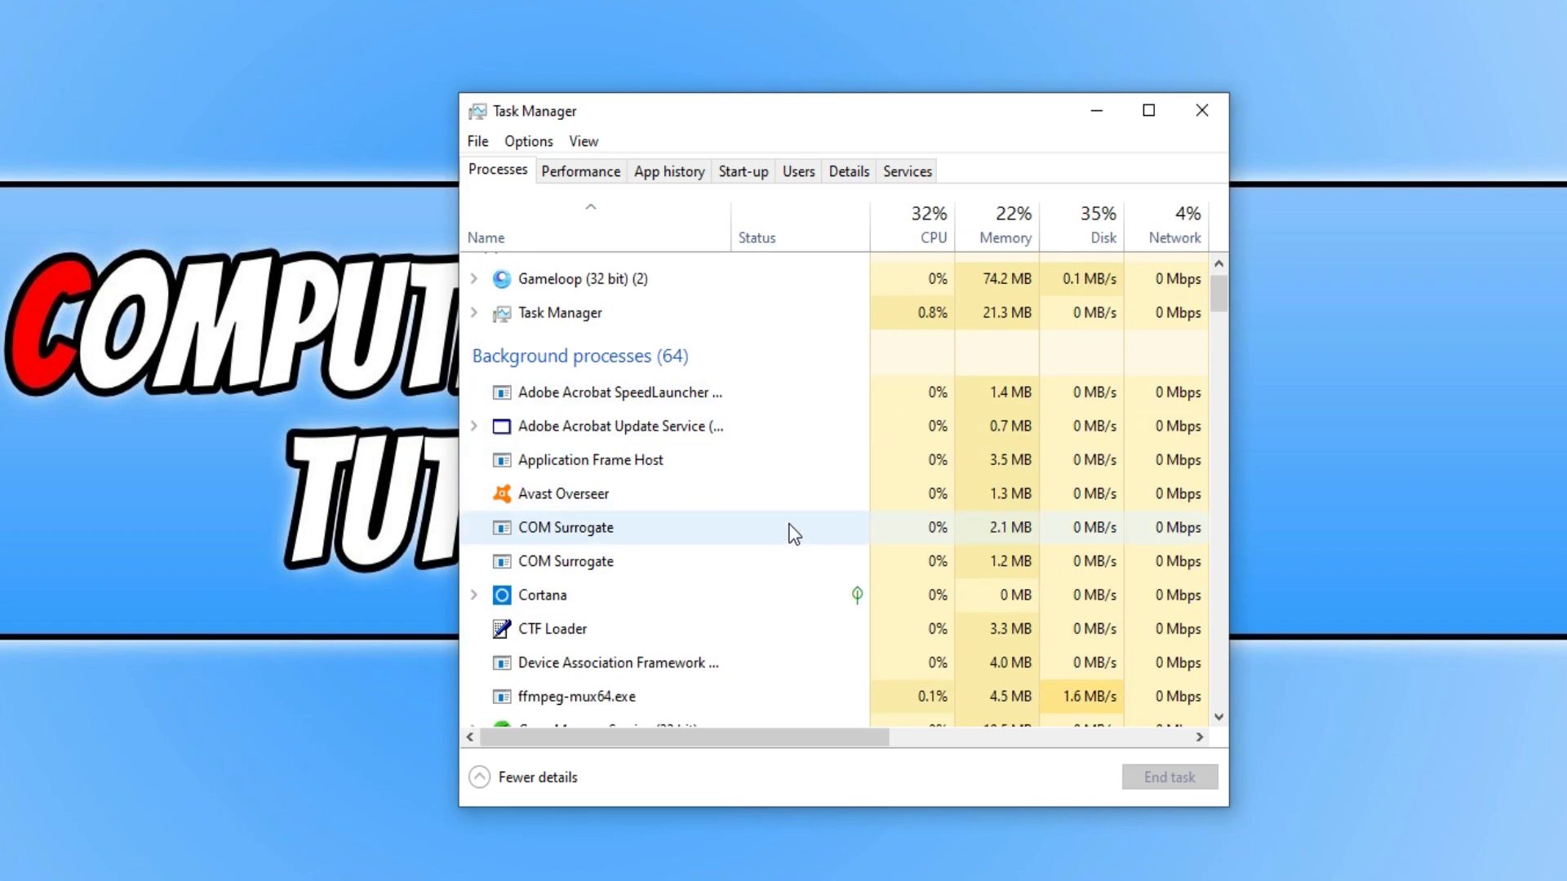
scroll(801, 537, down, 1)
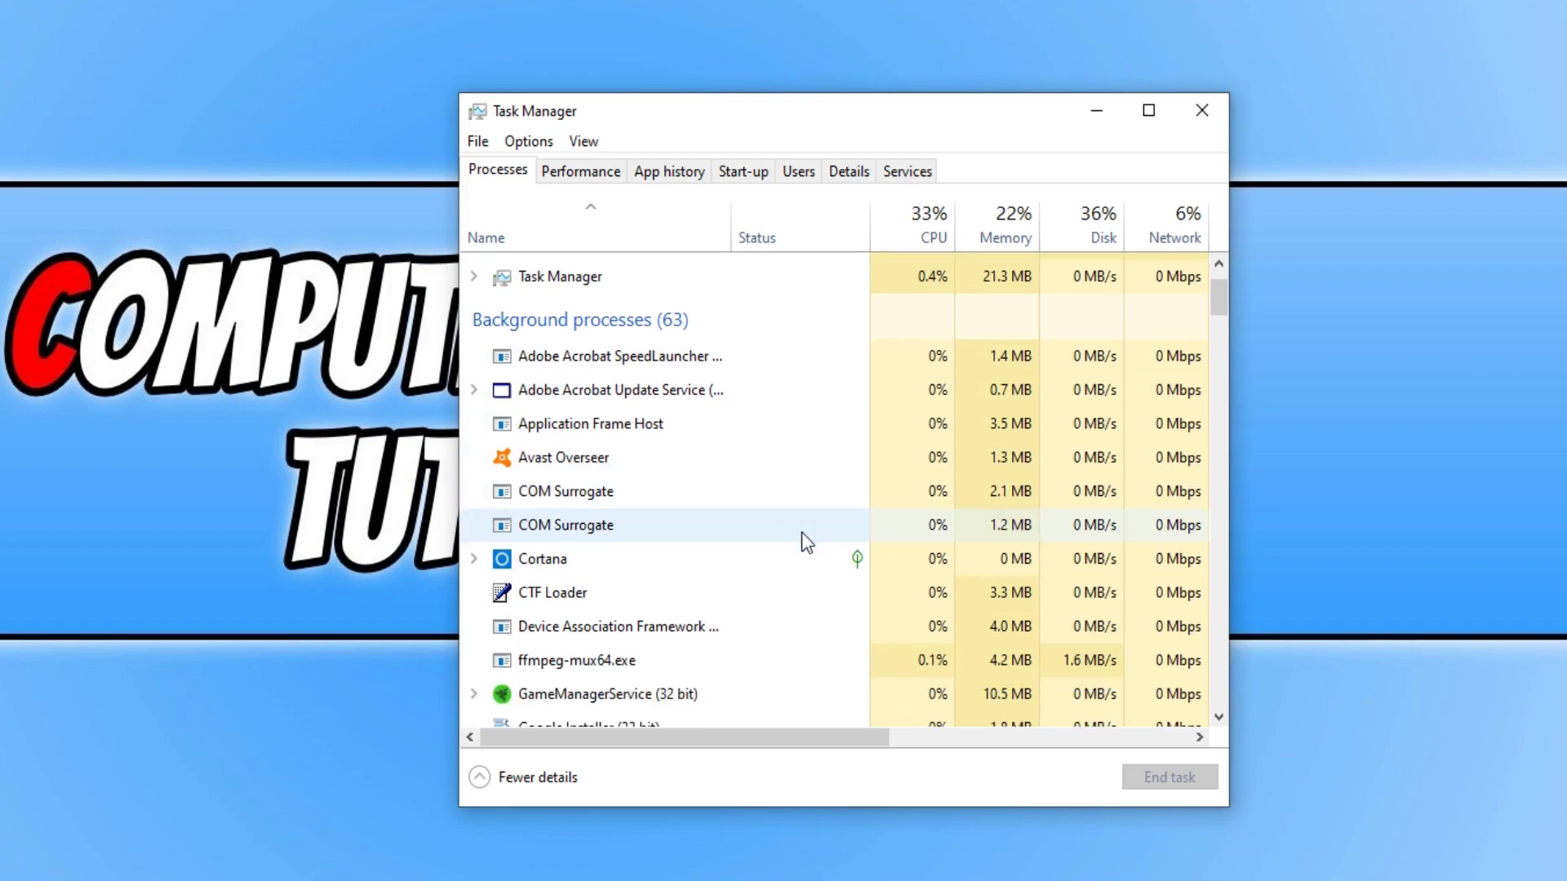
scroll(801, 533, down, 1)
click(656, 658)
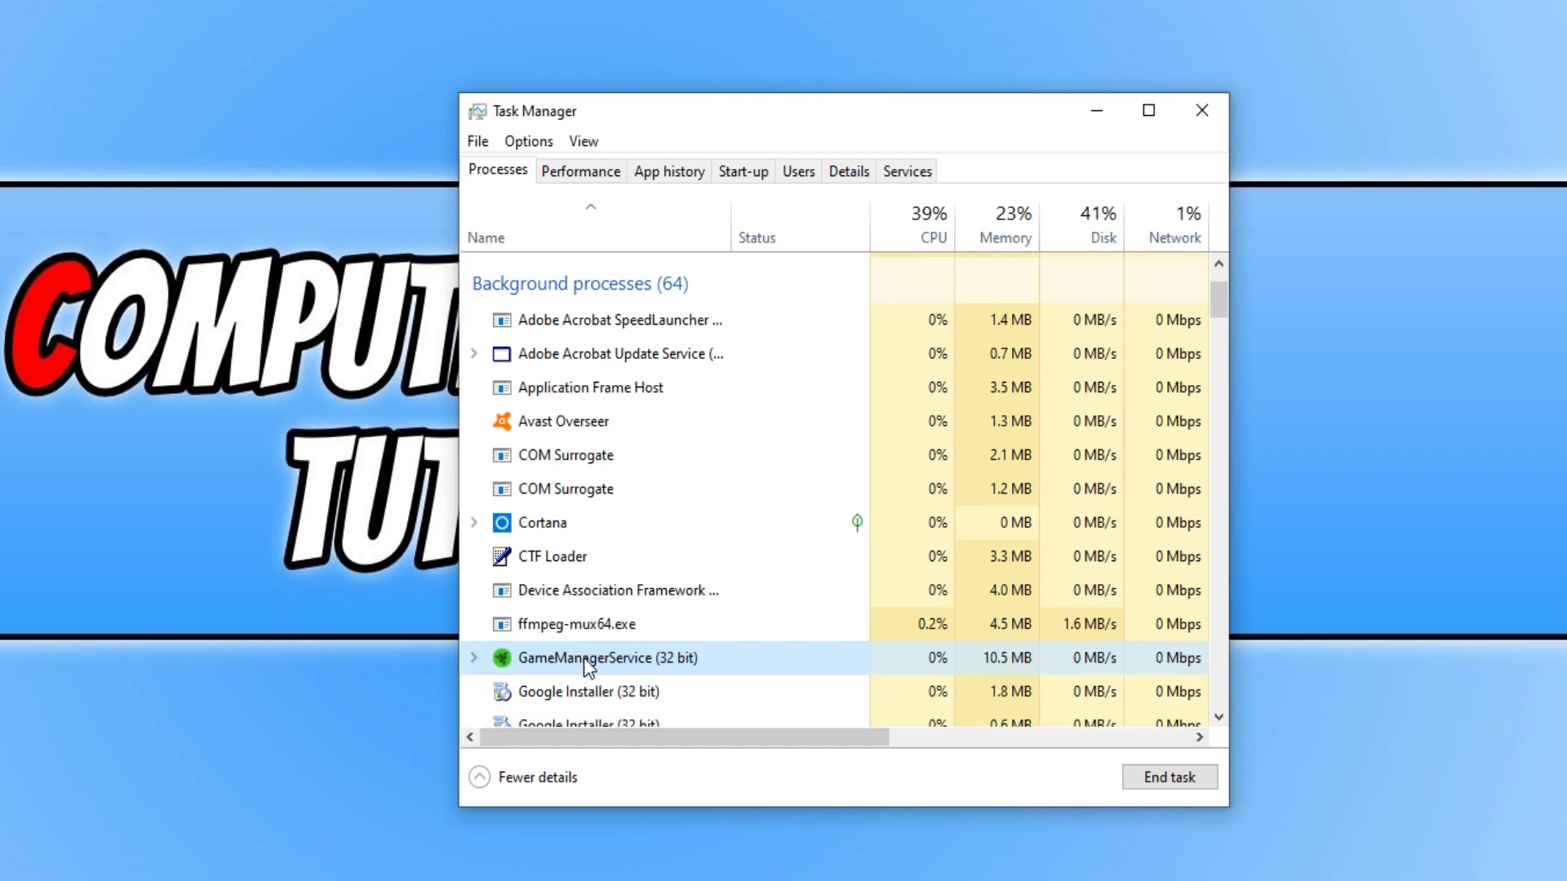
click(1205, 775)
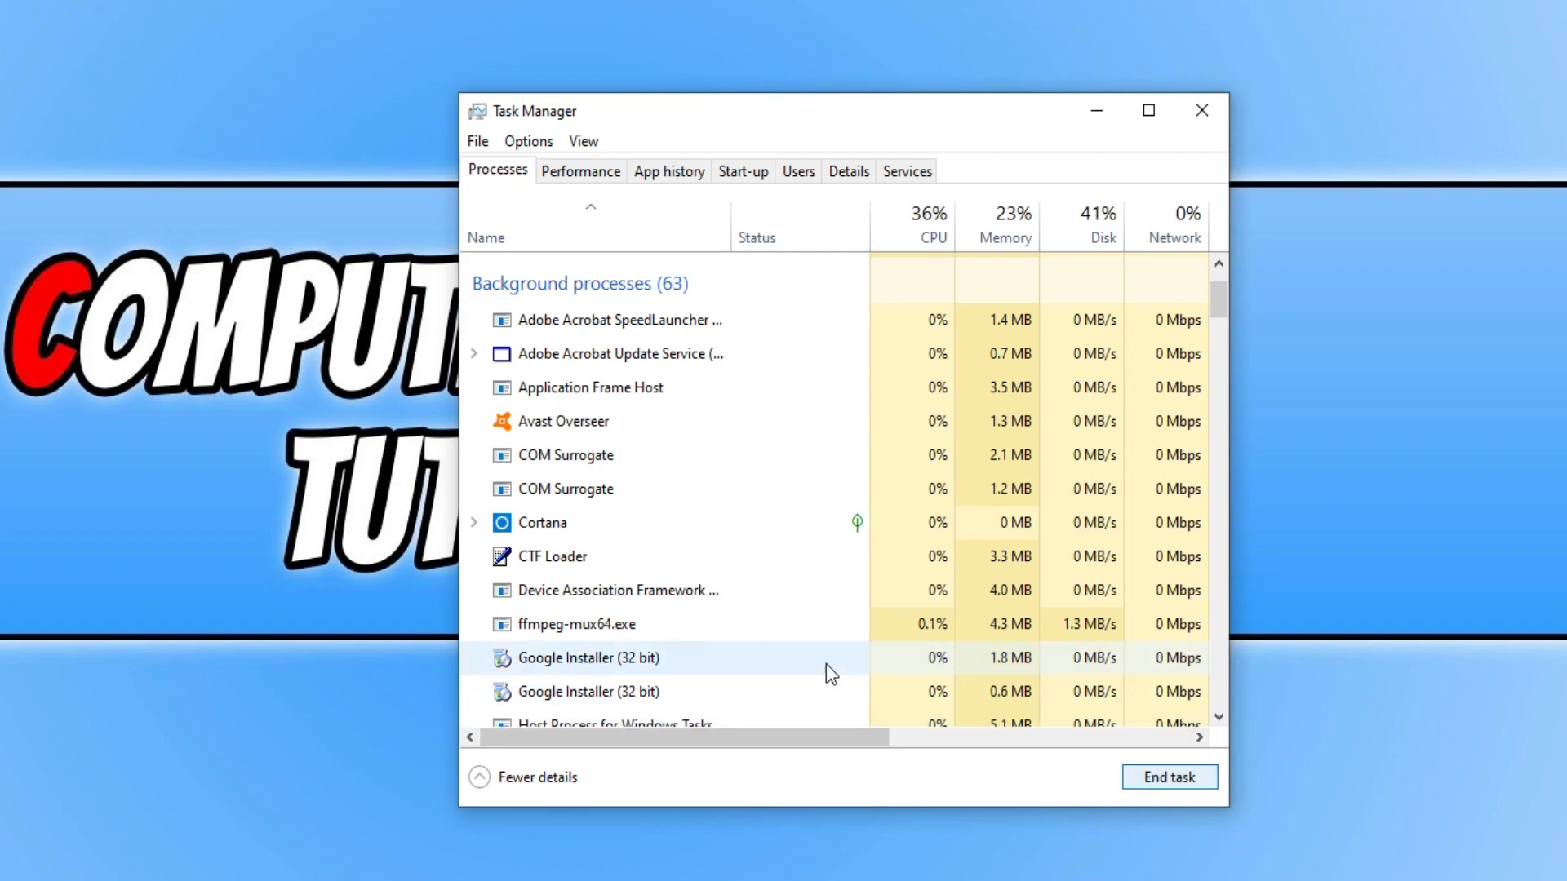
click(723, 666)
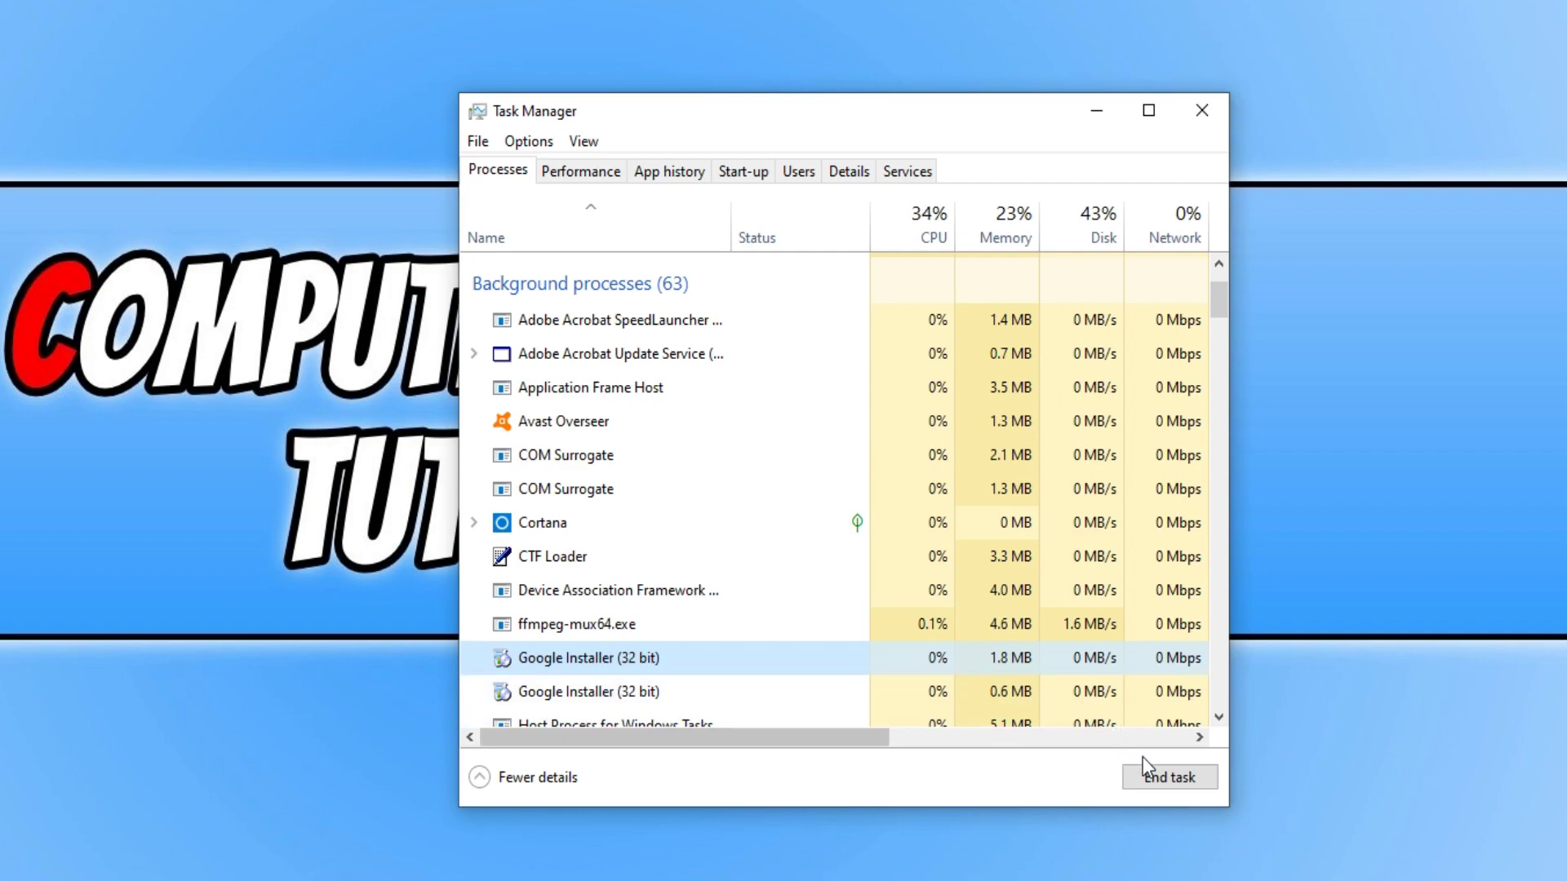
click(1168, 779)
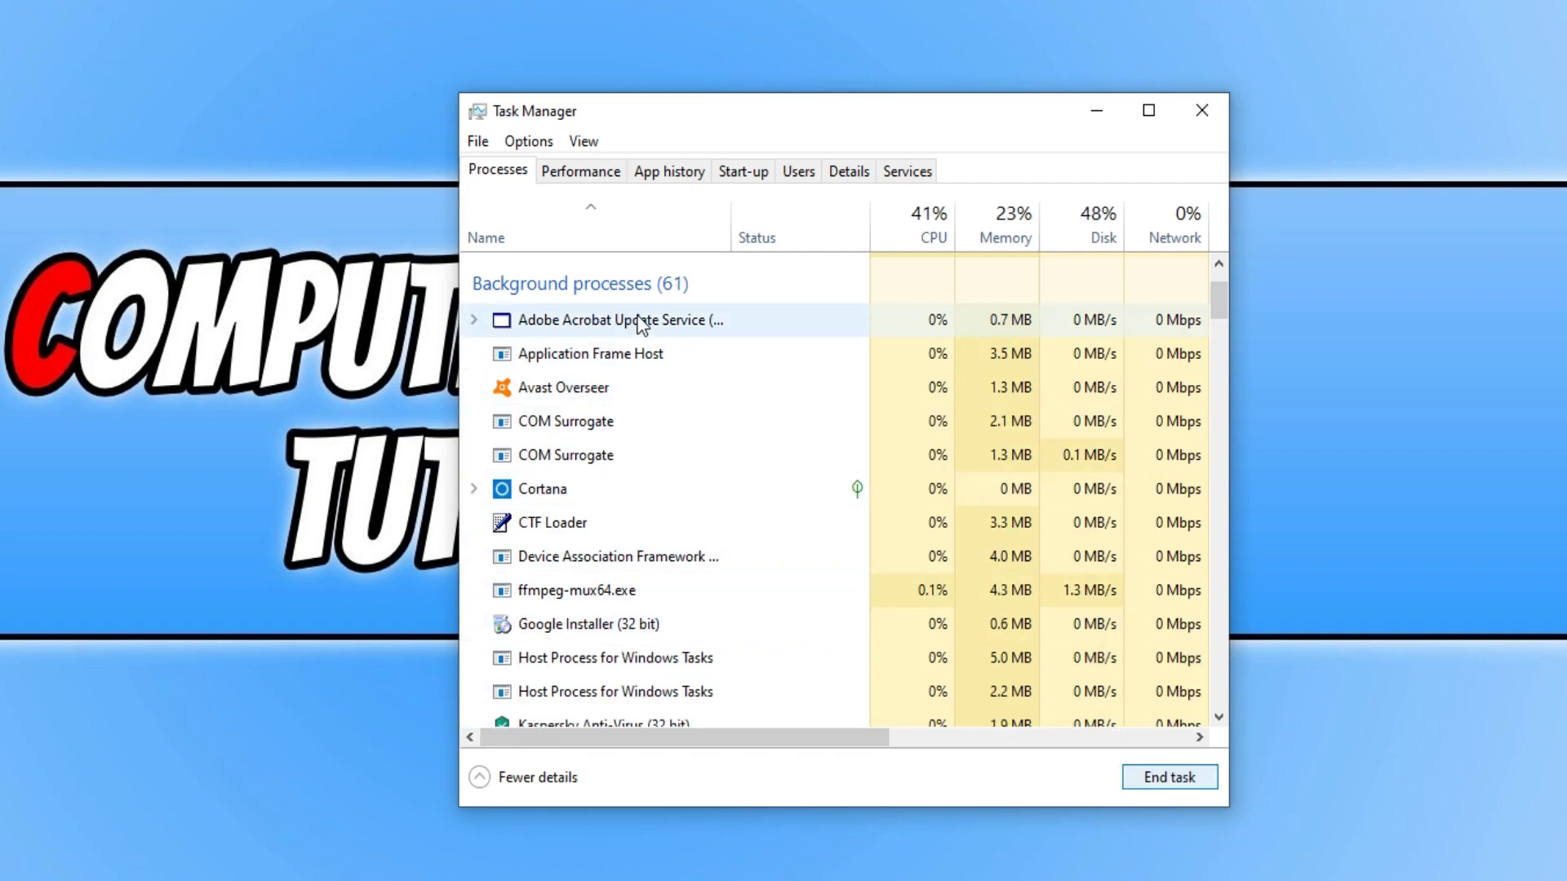
Select the Adobe Acrobat update service, then search Windows for 'power'.
click(641, 326)
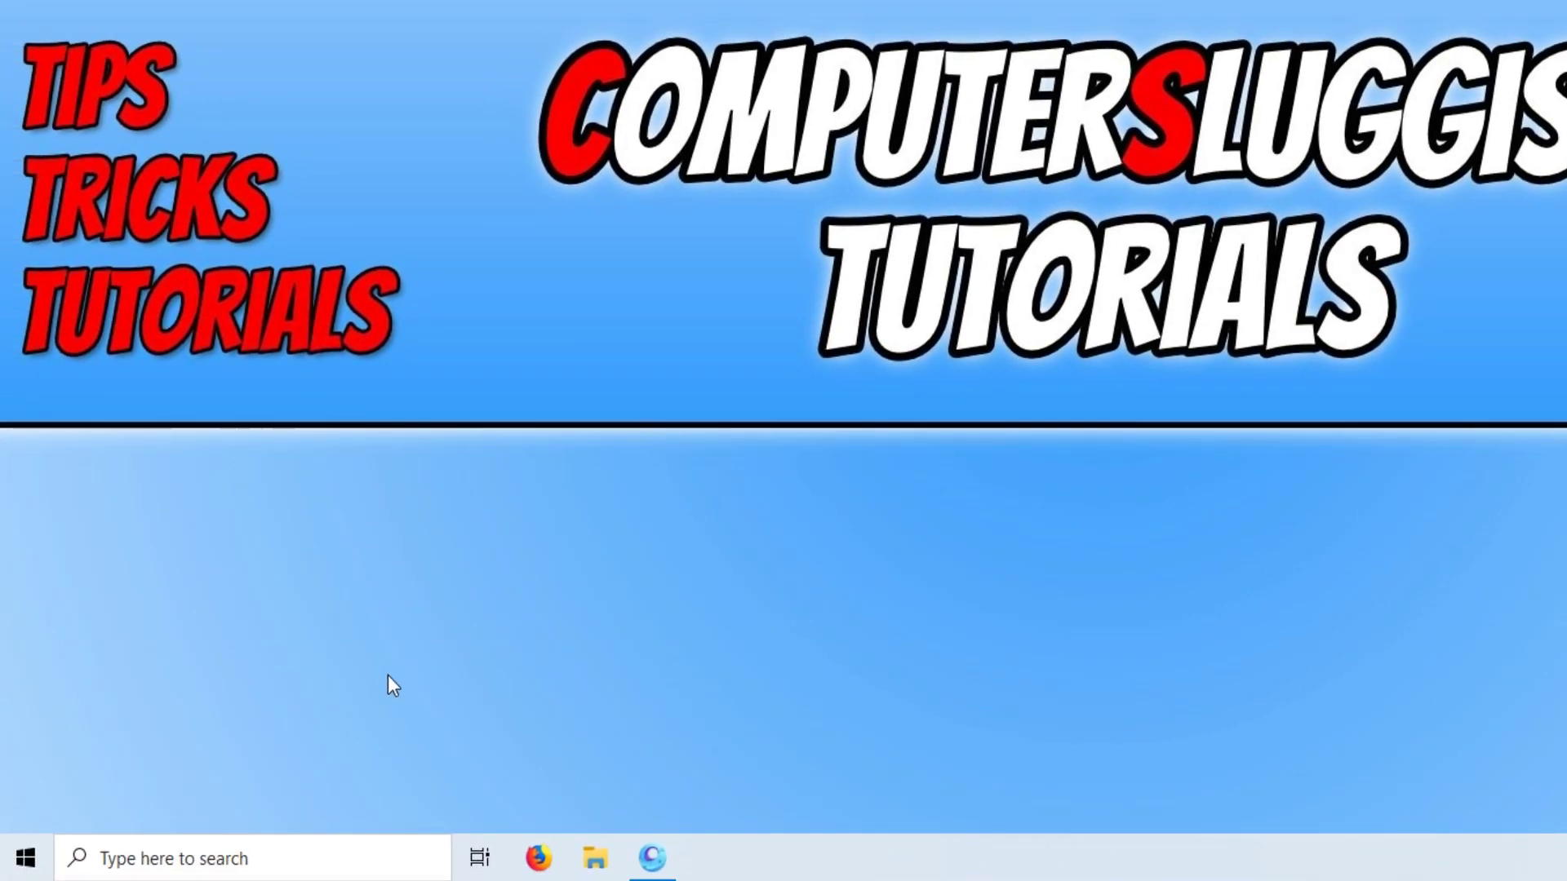
click(277, 865)
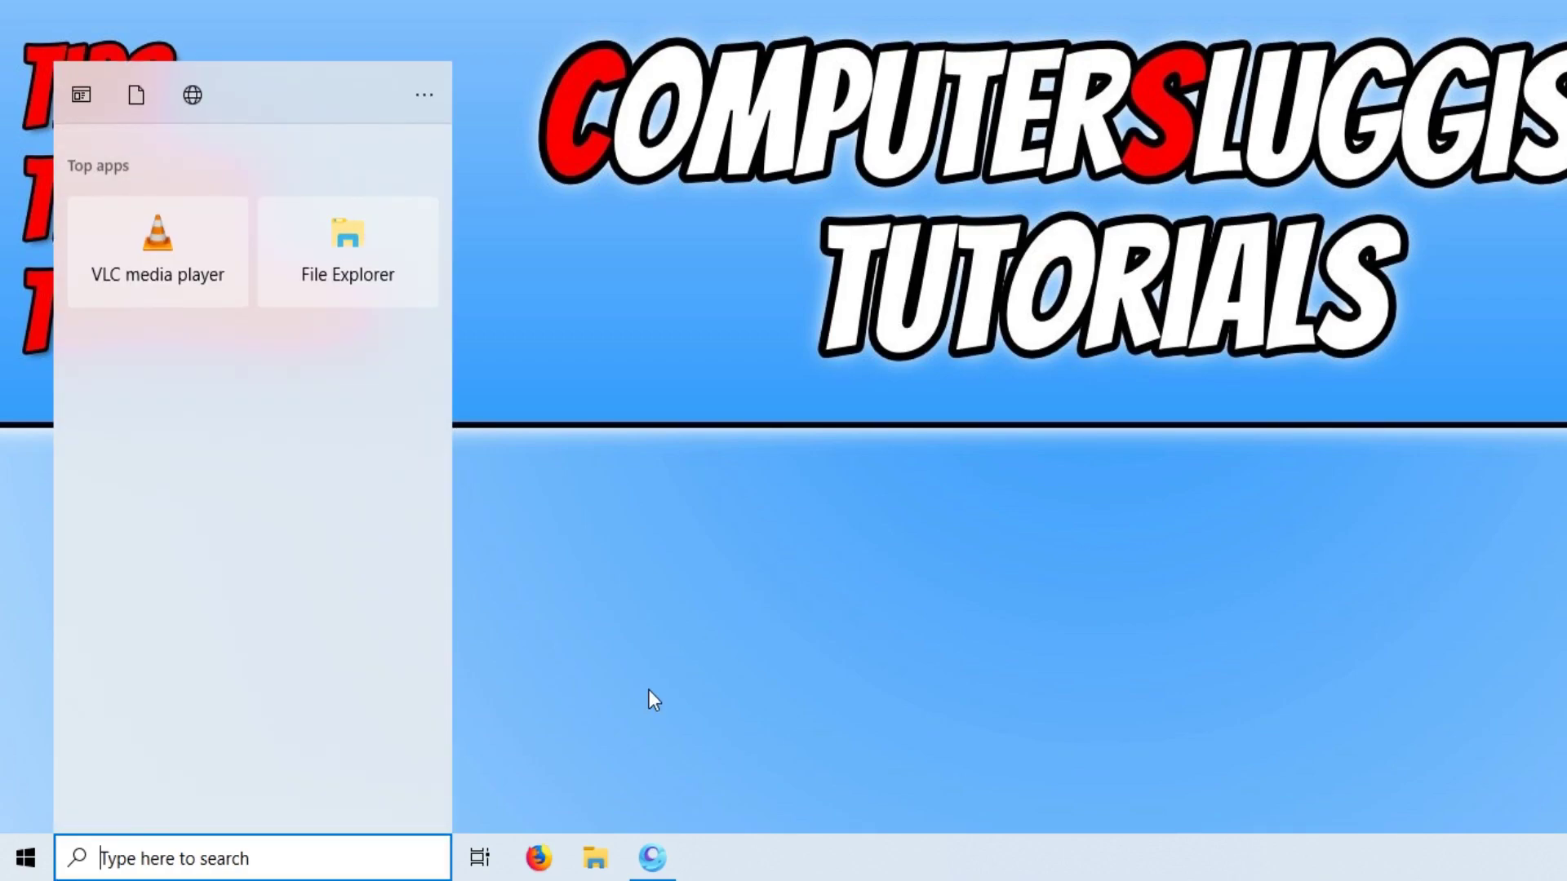
text(power)
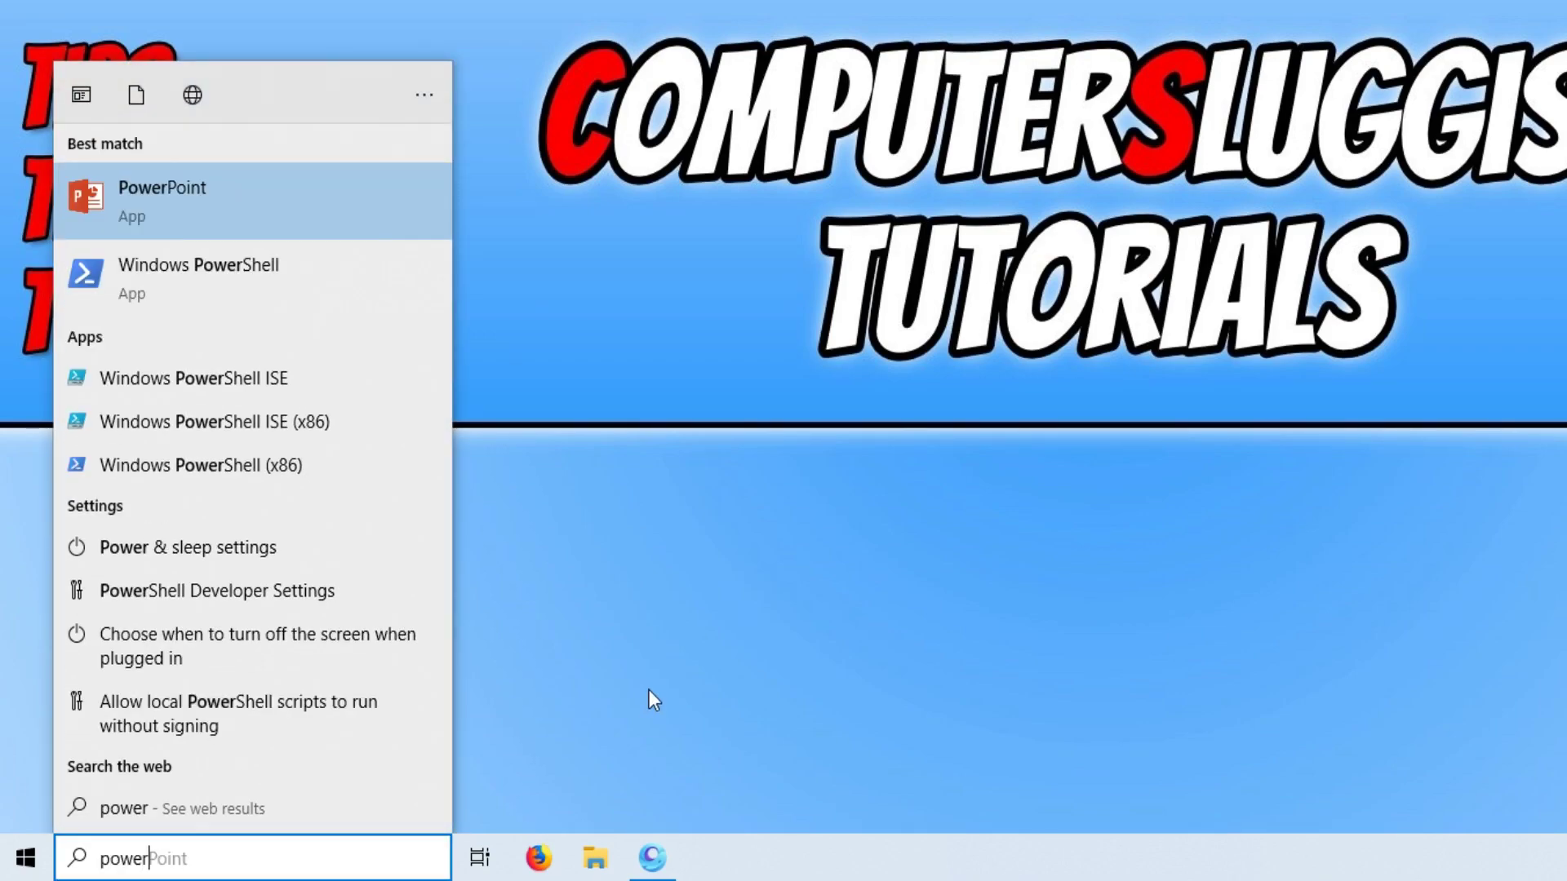
Go from power settings to Control Panel Power Options and reveal the additional power plans.
click(253, 563)
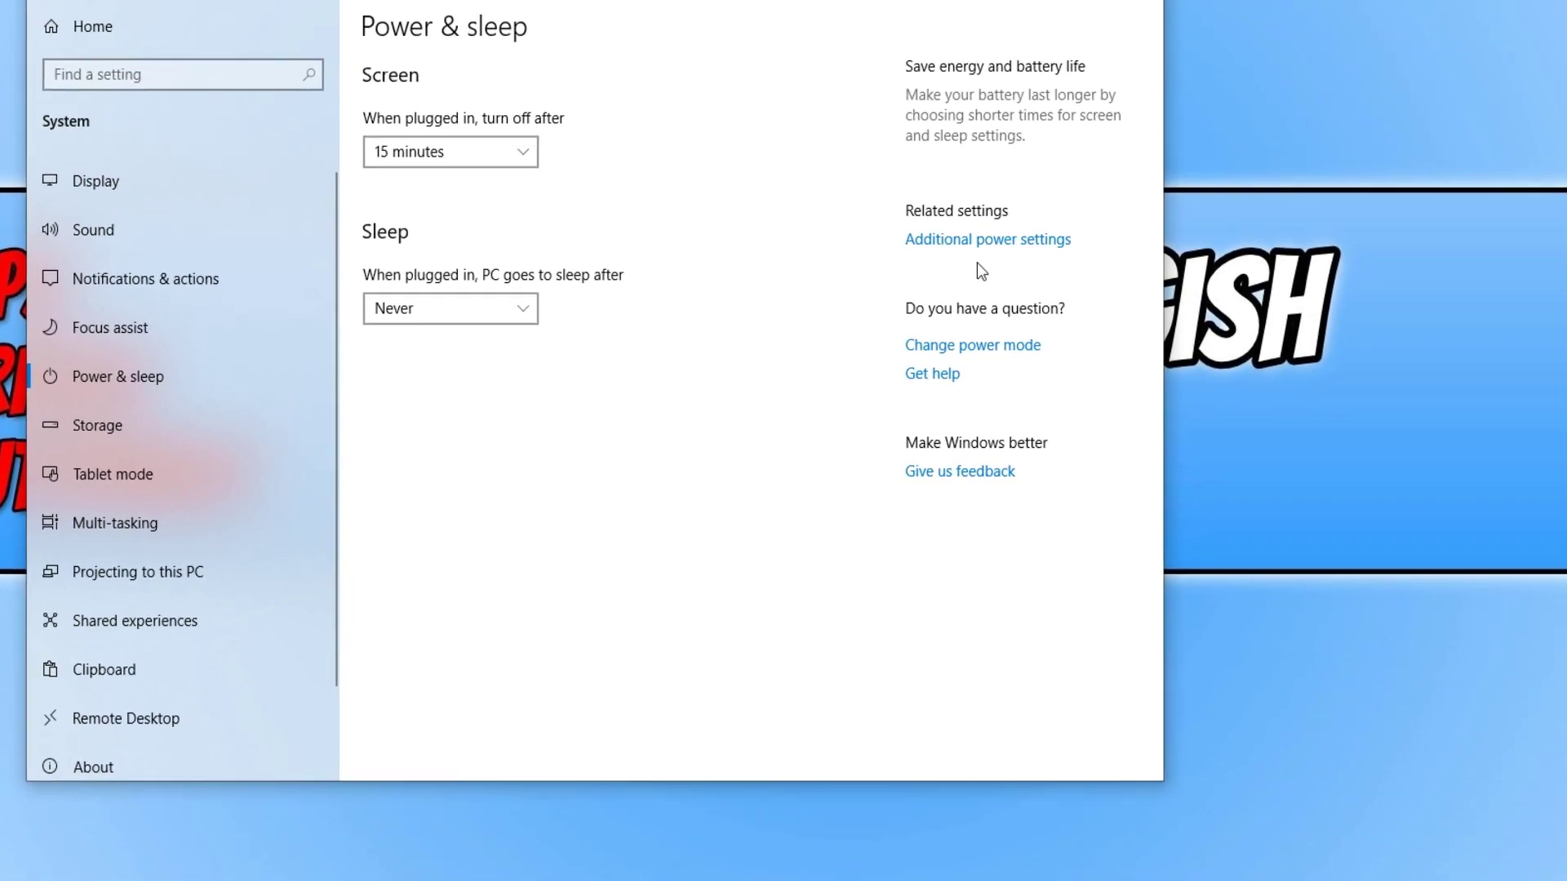
click(947, 293)
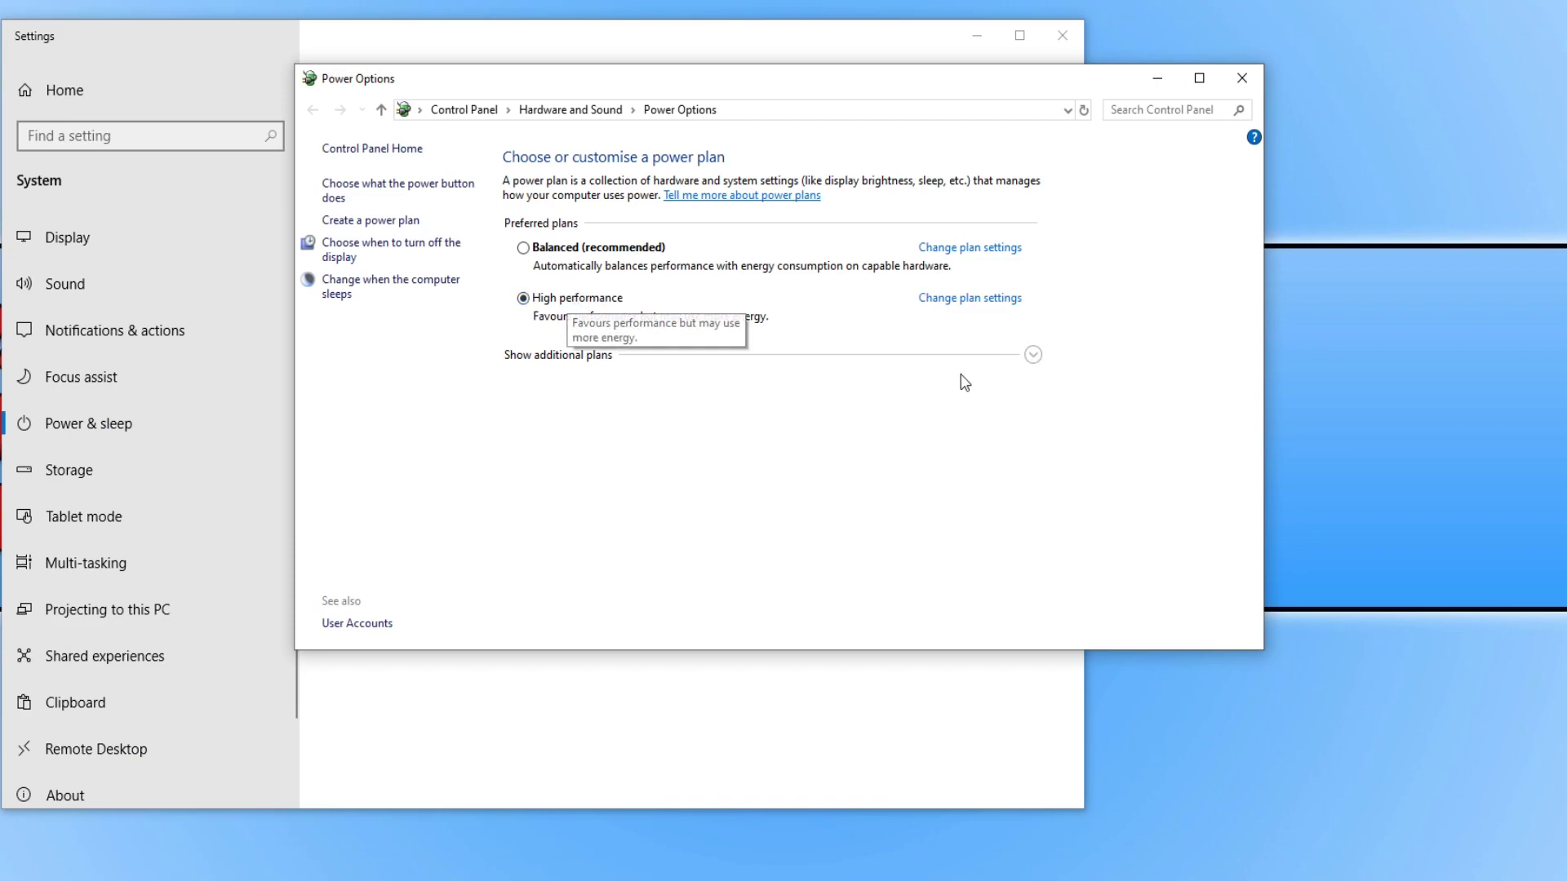
click(1031, 354)
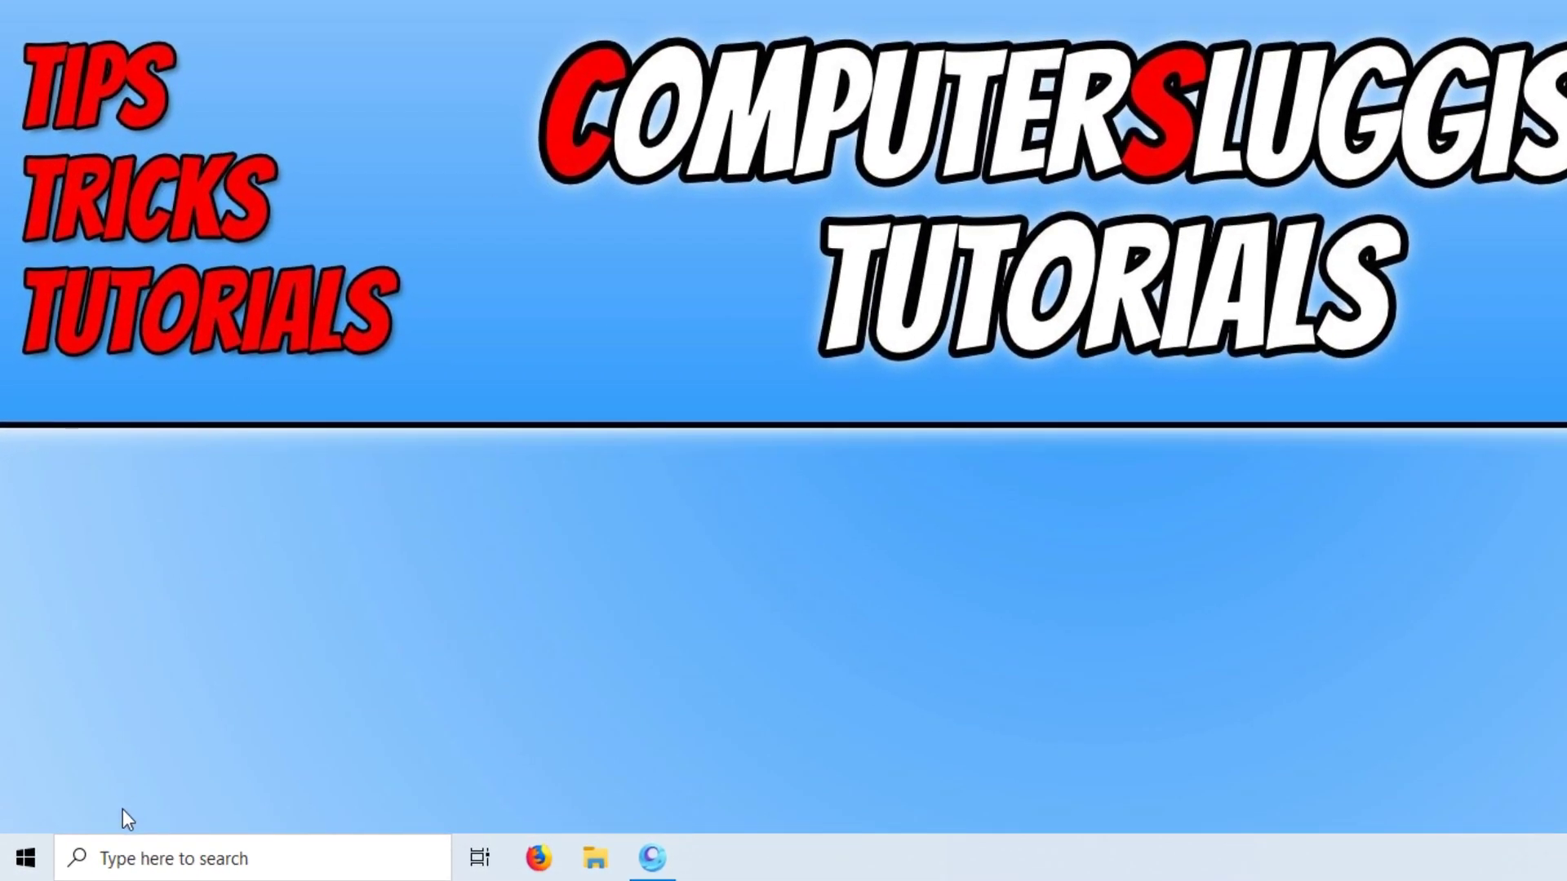
Search 'index', open Indexing Options showing 49,115 items indexed, then close it.
click(179, 861)
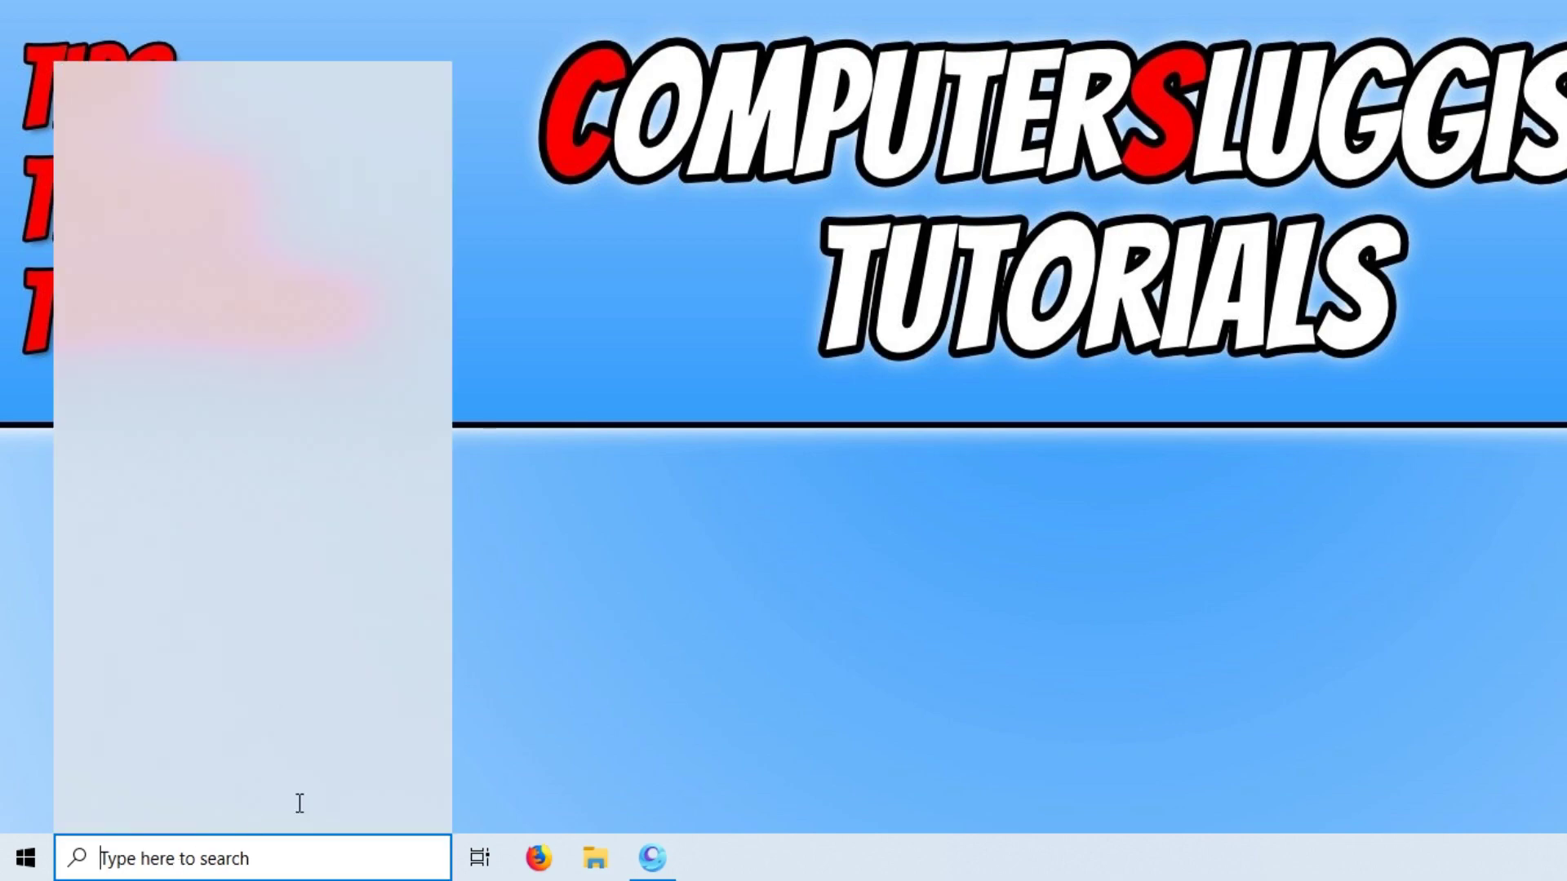
text(indexc)
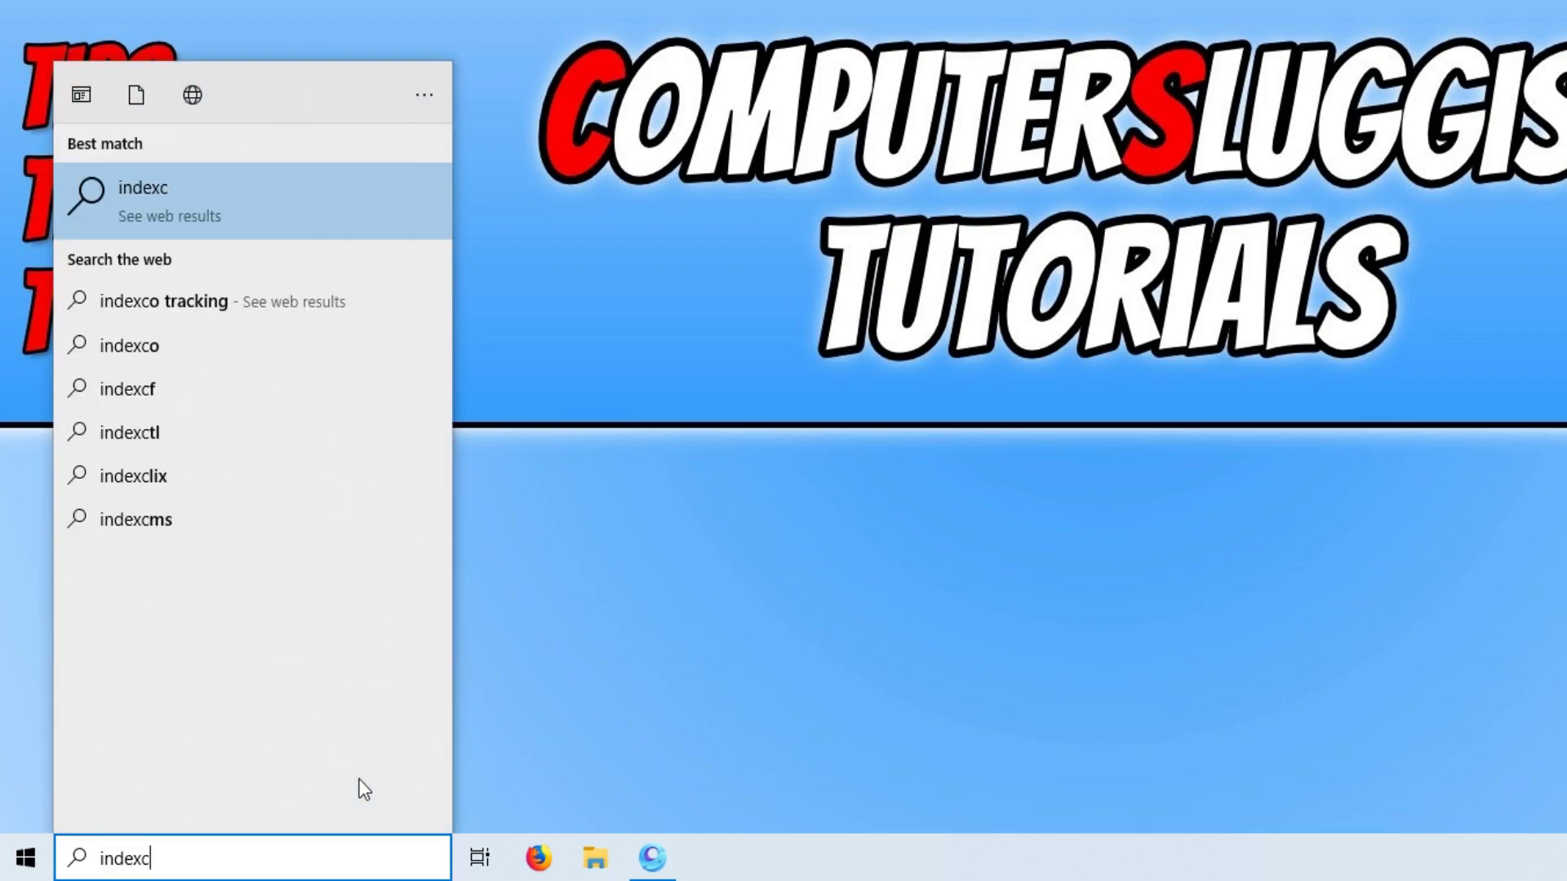
key(BackSpace)
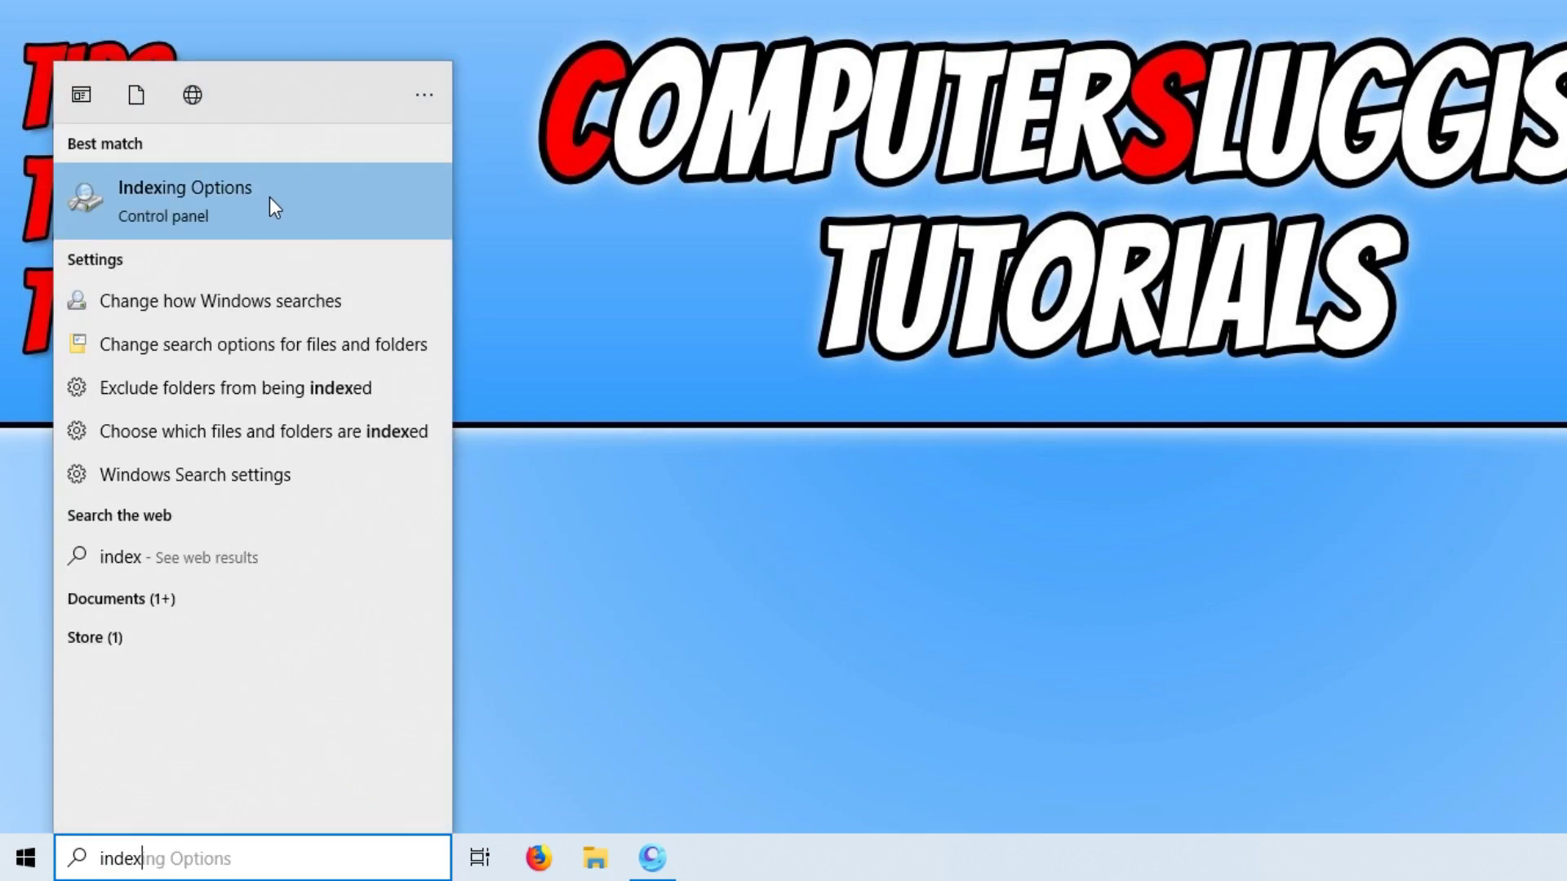
click(276, 198)
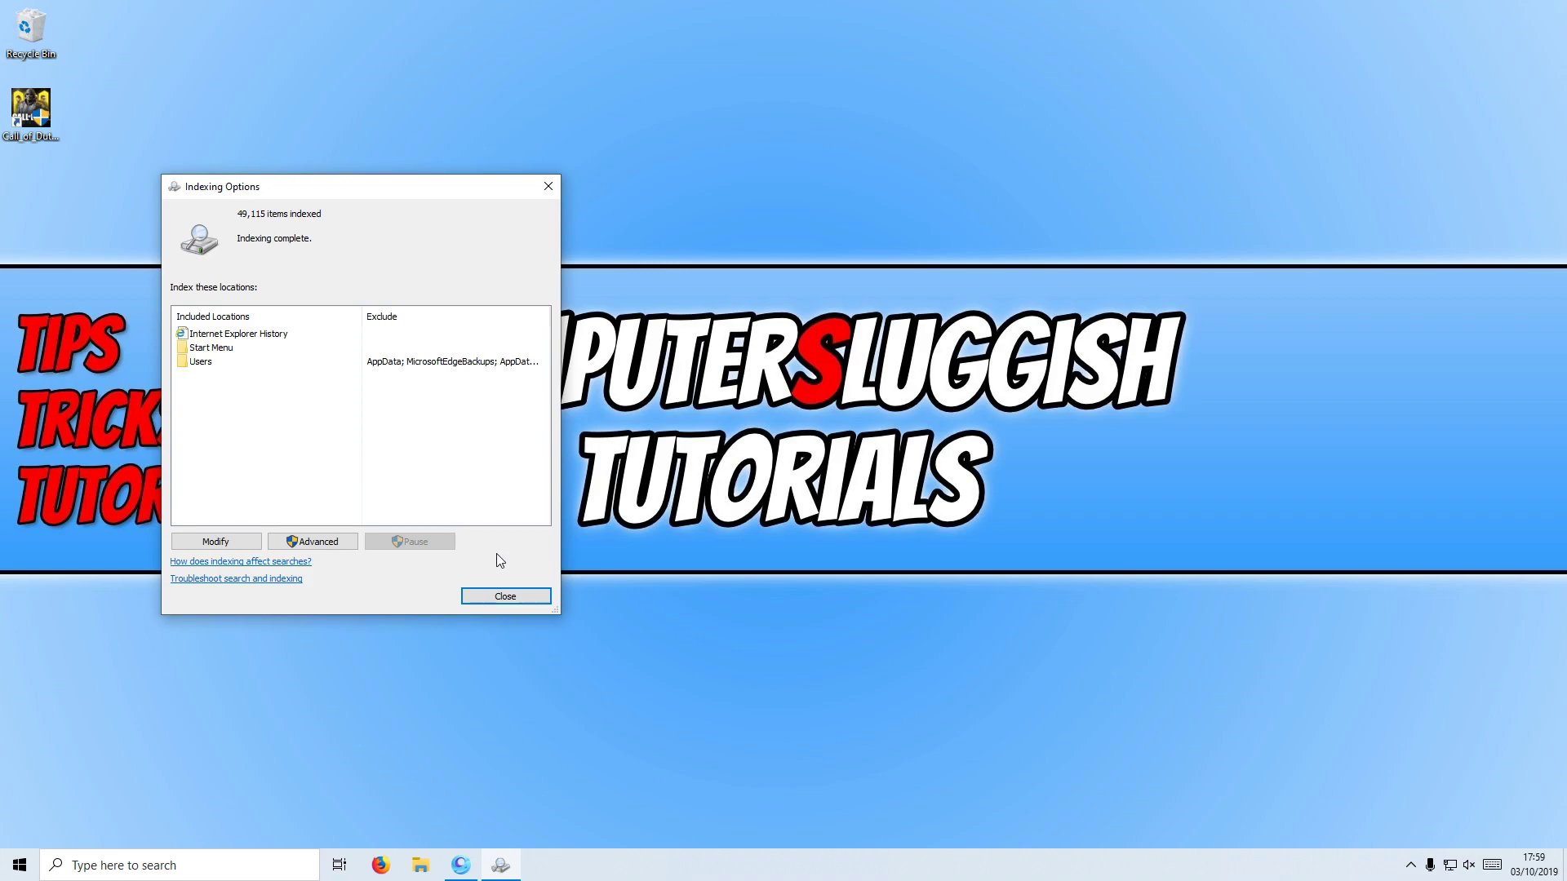
key(Return)
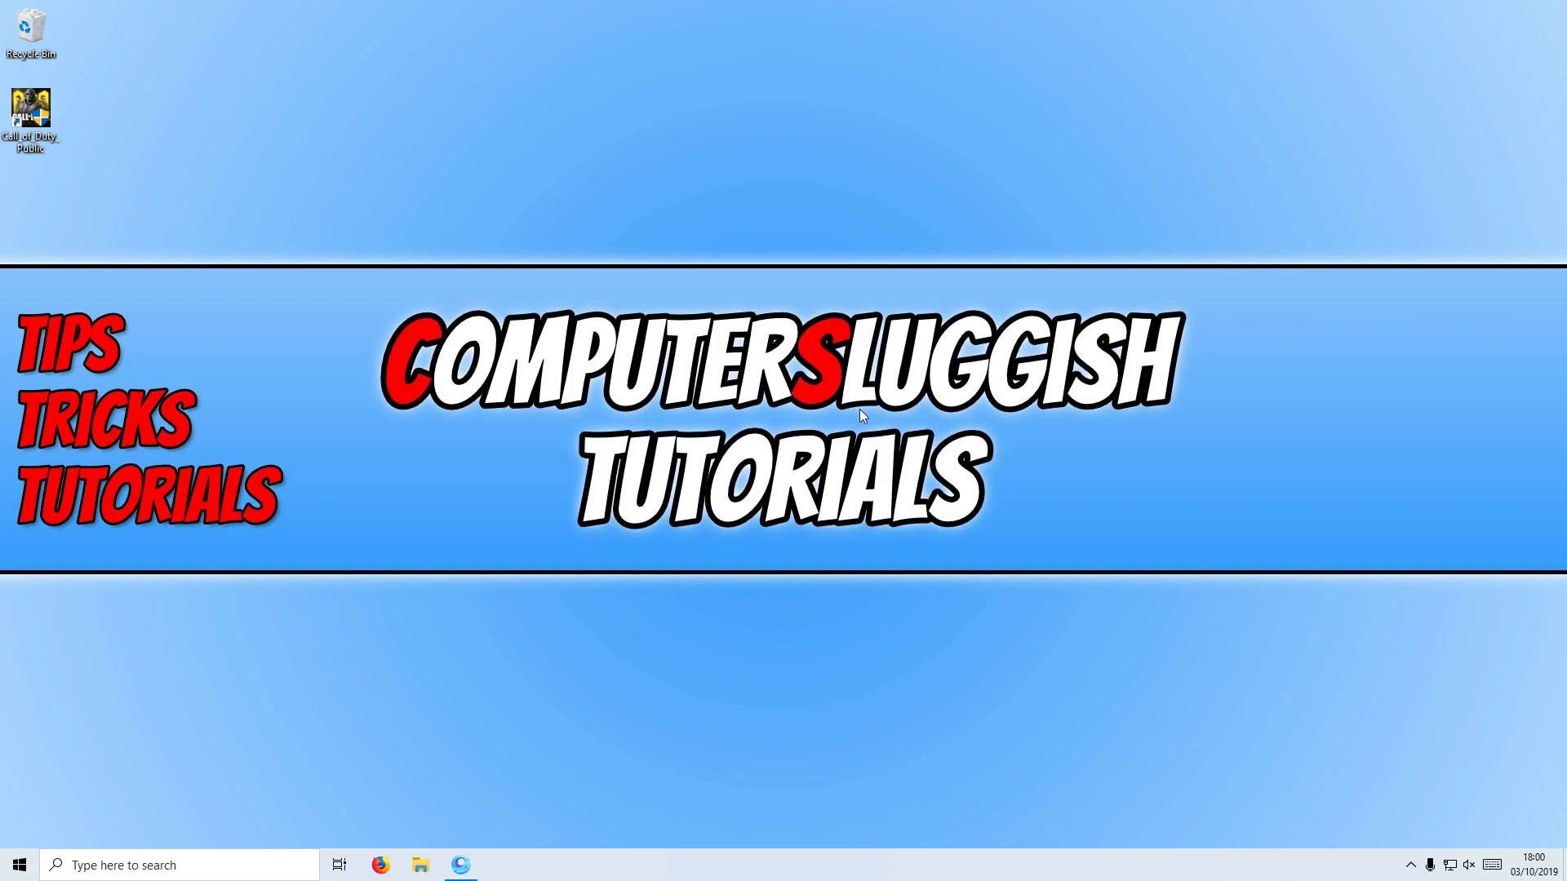
Open This PC's System properties from File Explorer and go to Advanced system settings.
click(421, 865)
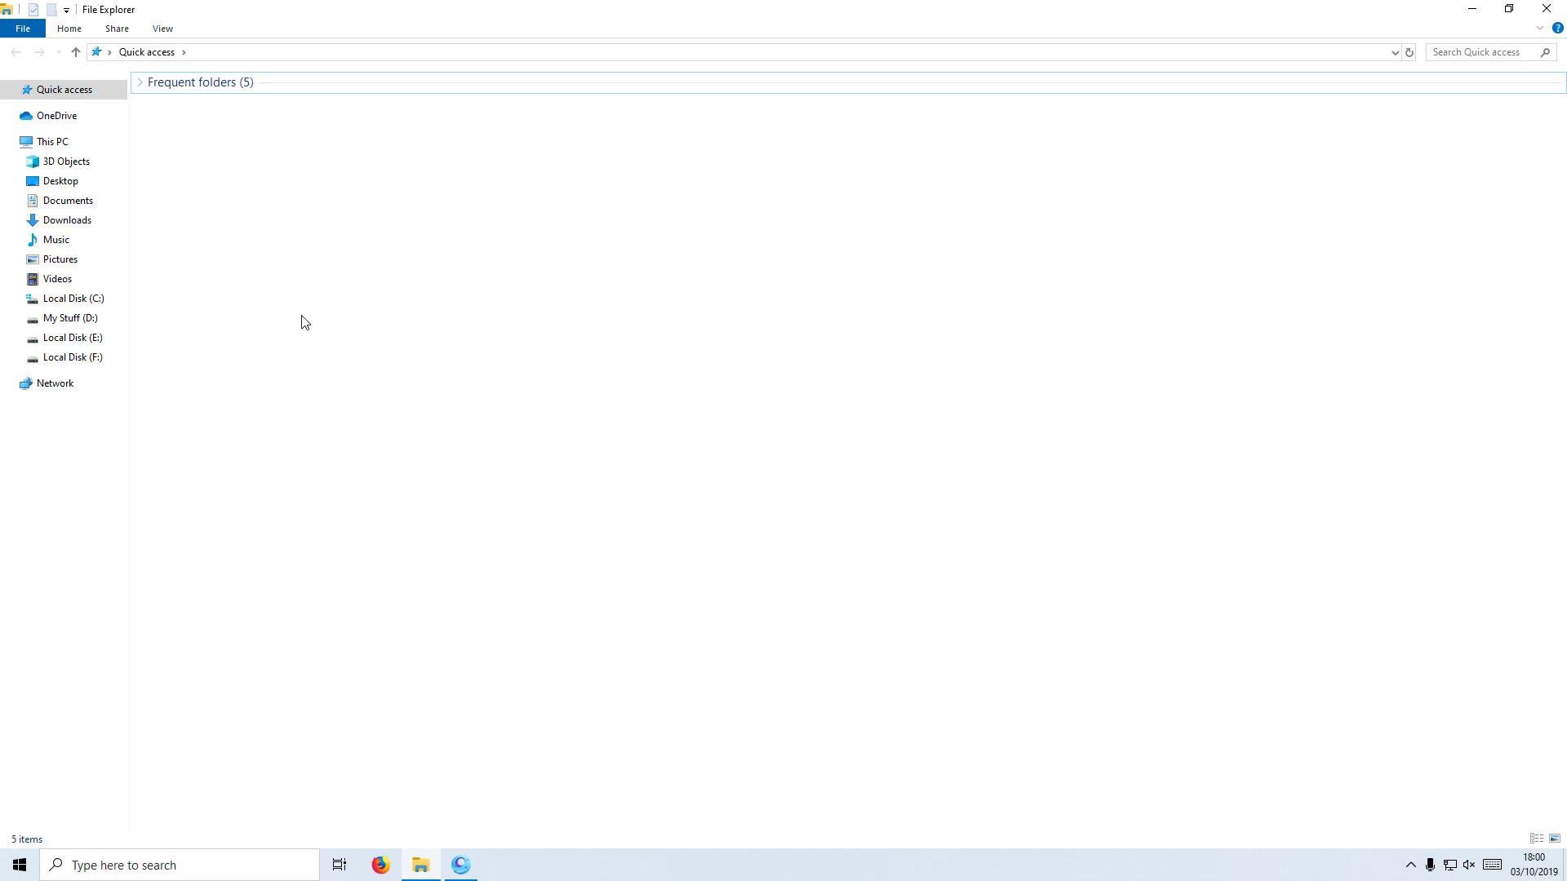
right_click(59, 141)
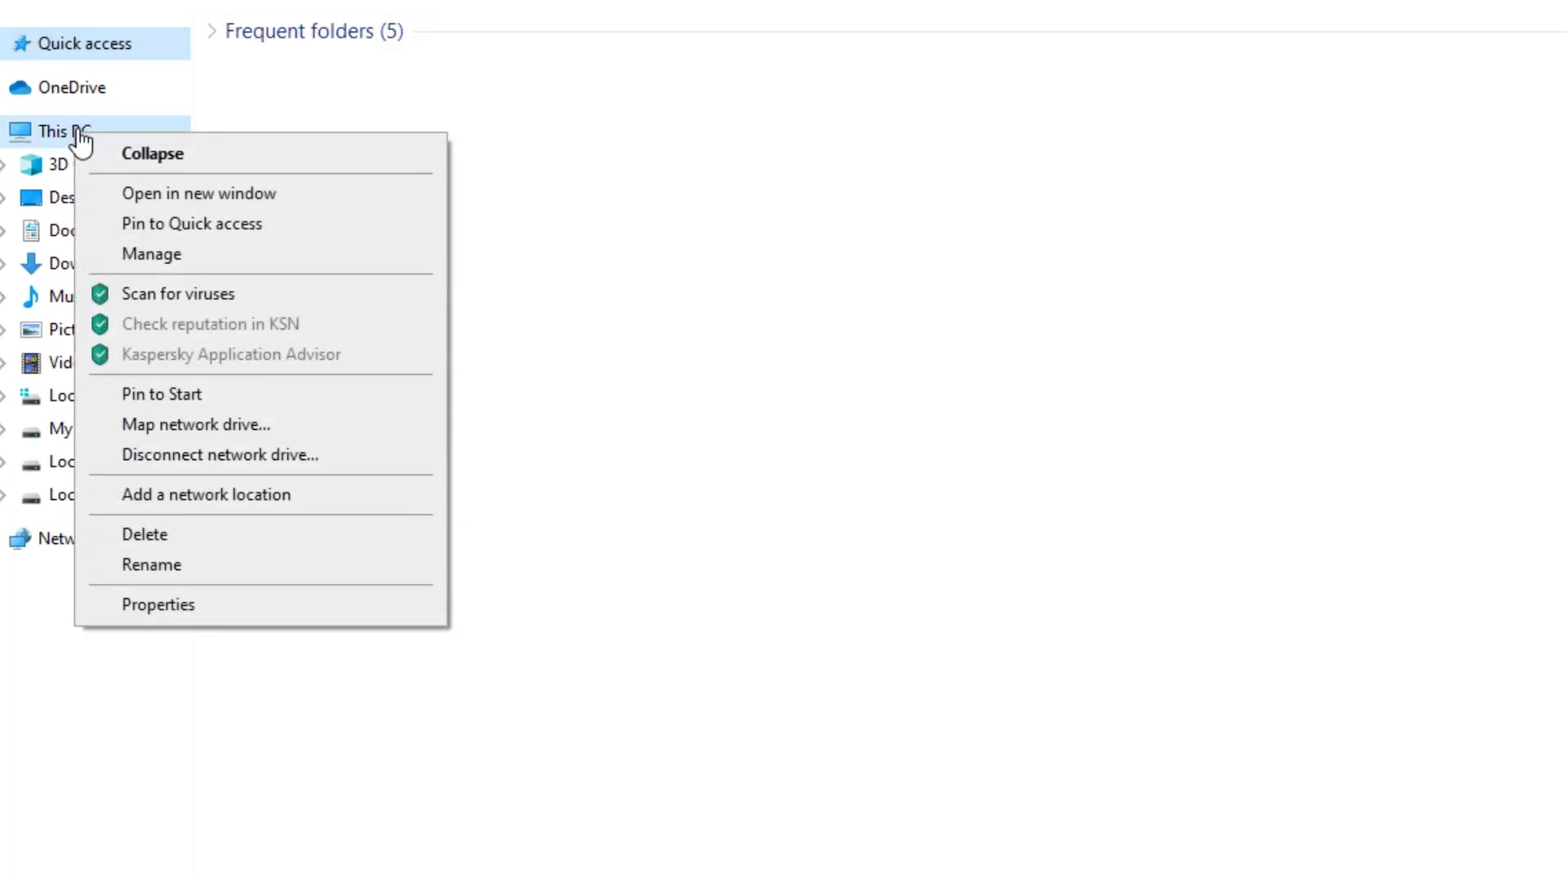
click(252, 614)
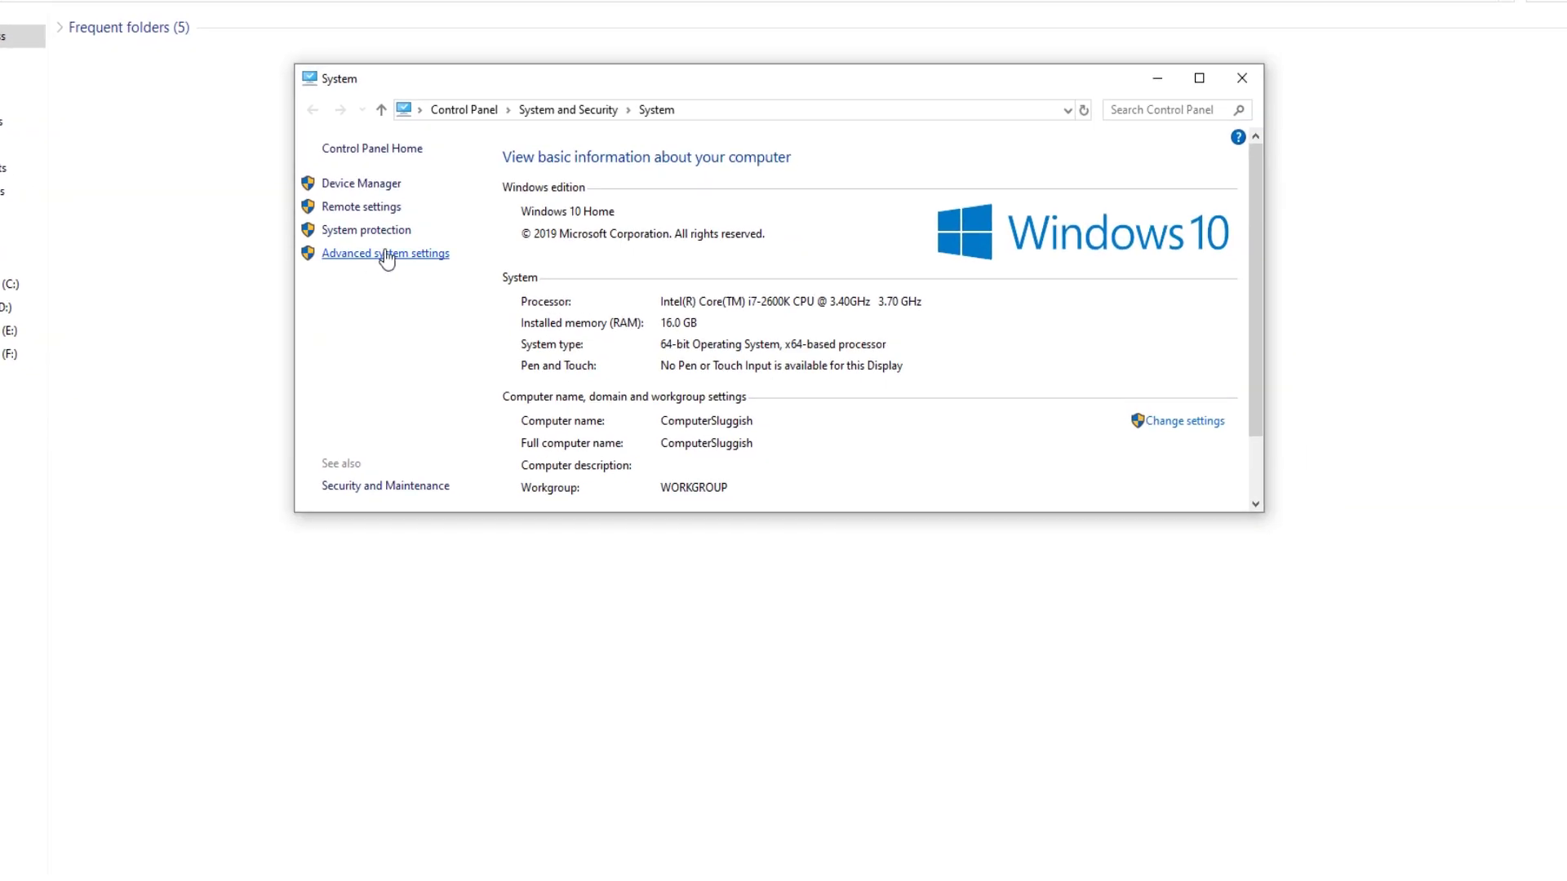
click(406, 257)
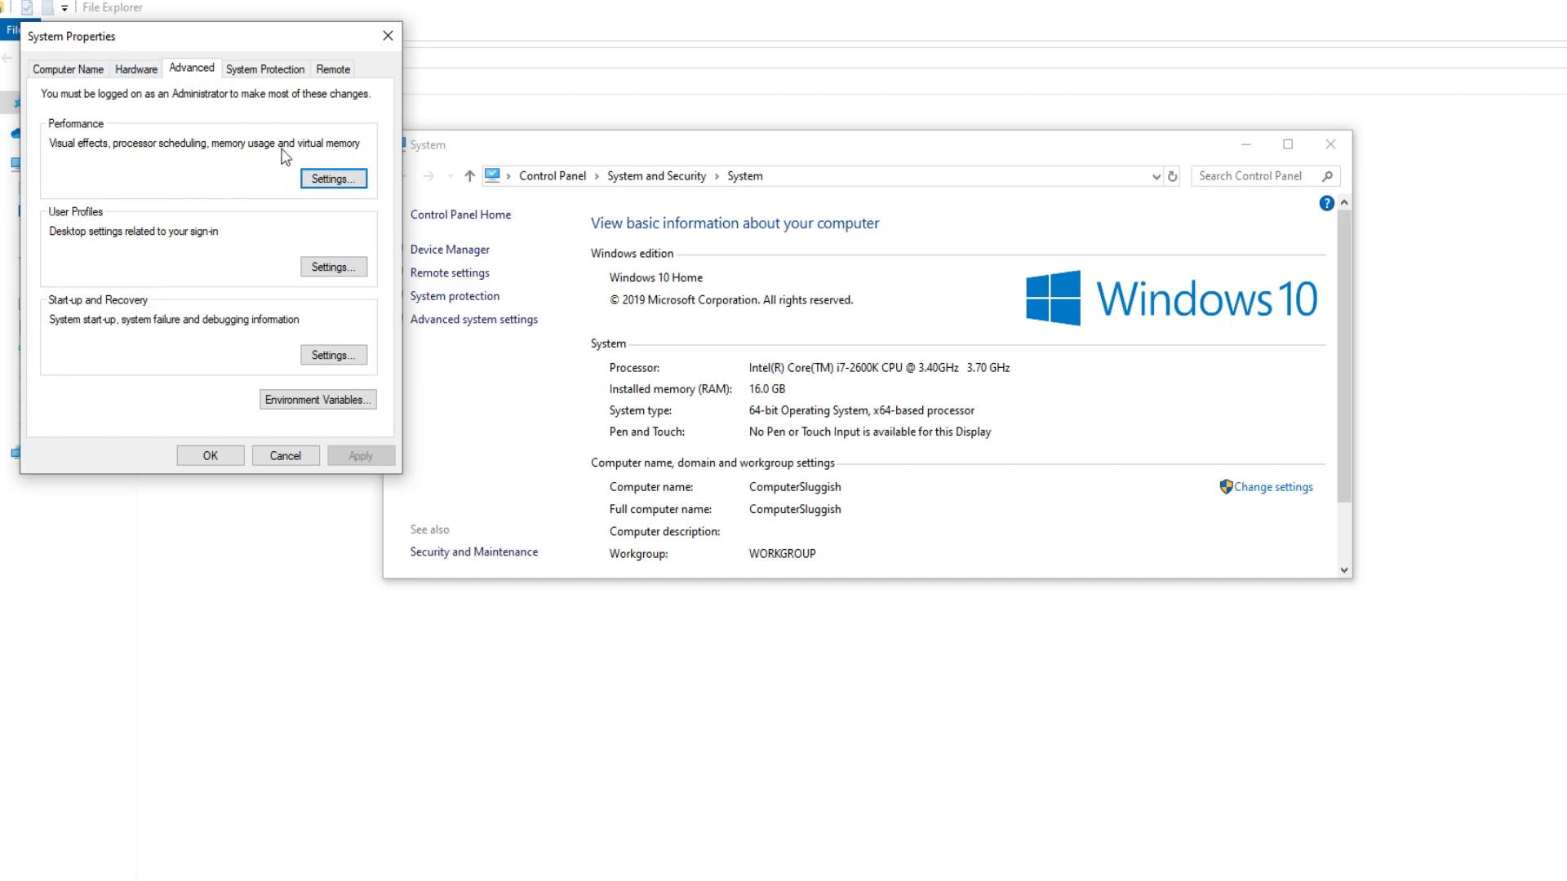
Apply 'Adjust for best performance' visual effects, then confirm and close the System windows.
click(328, 178)
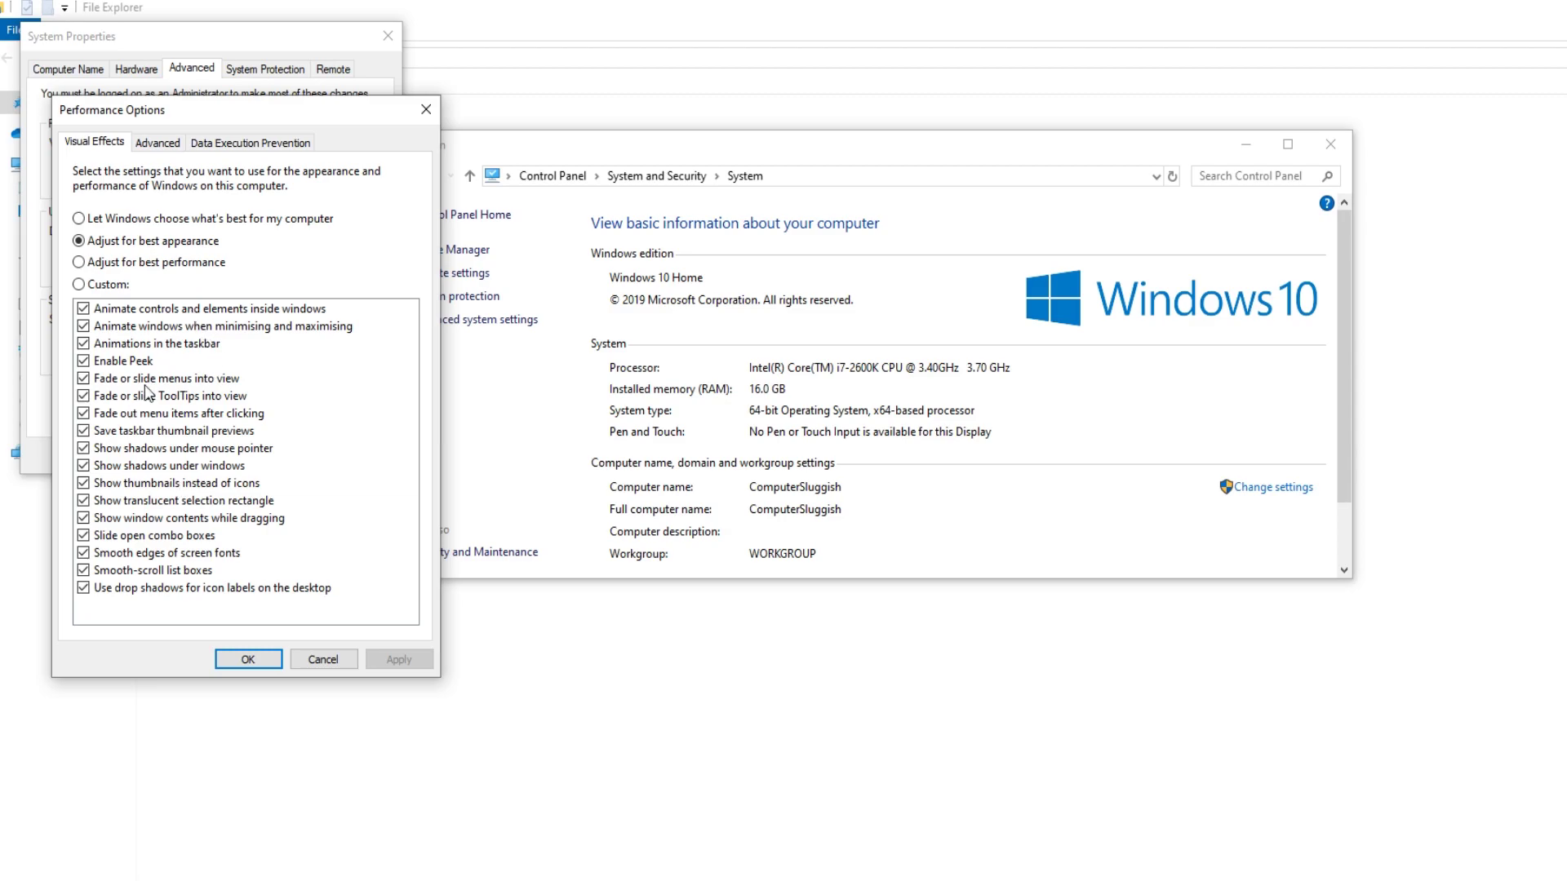
click(157, 263)
click(412, 661)
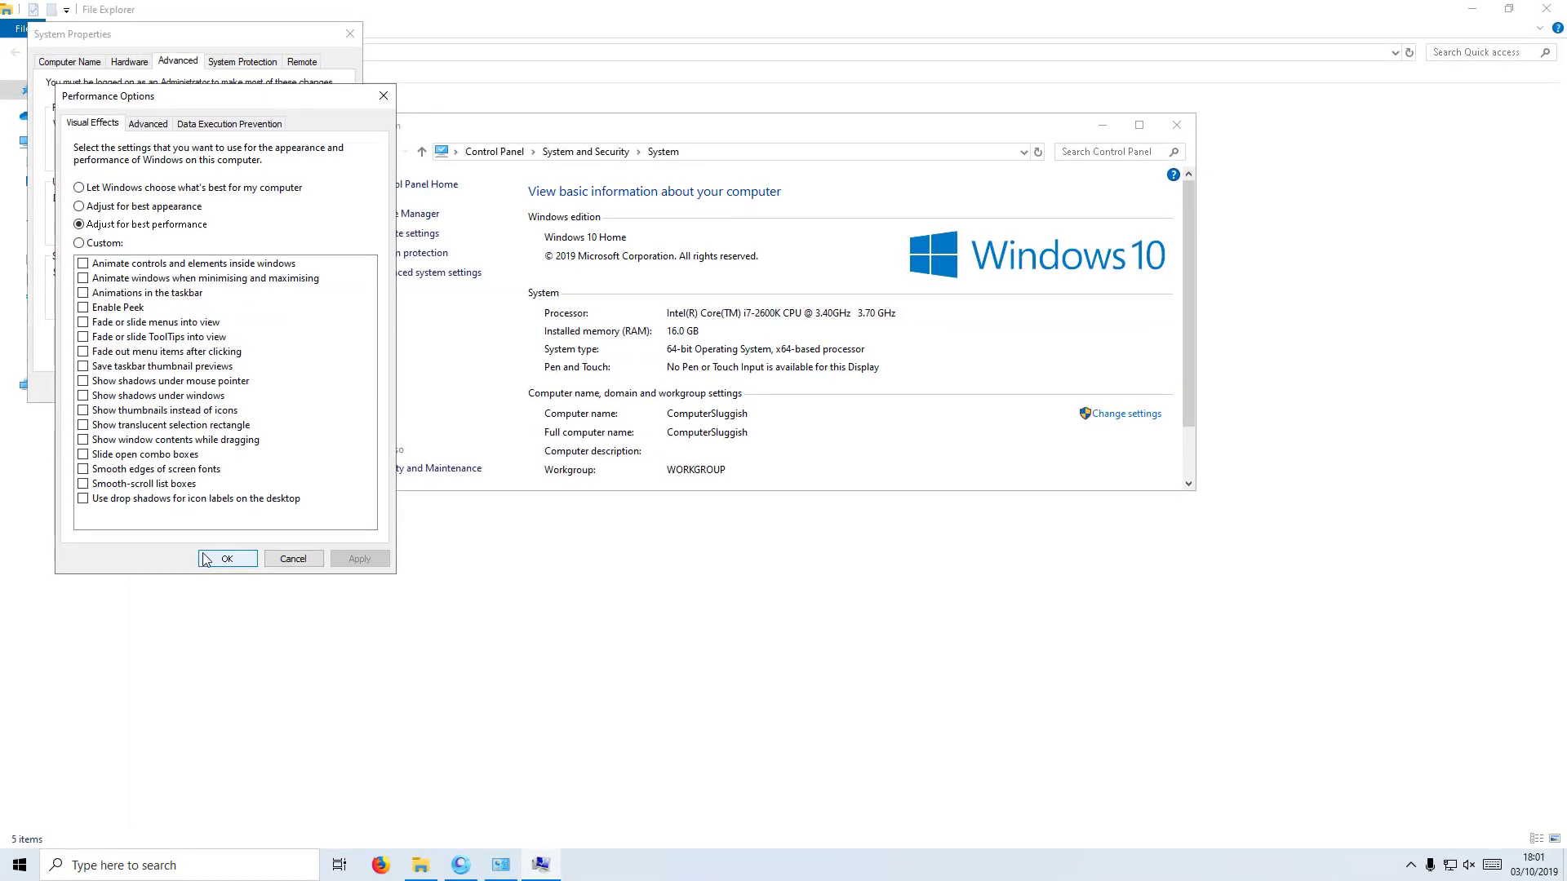
click(204, 559)
click(200, 387)
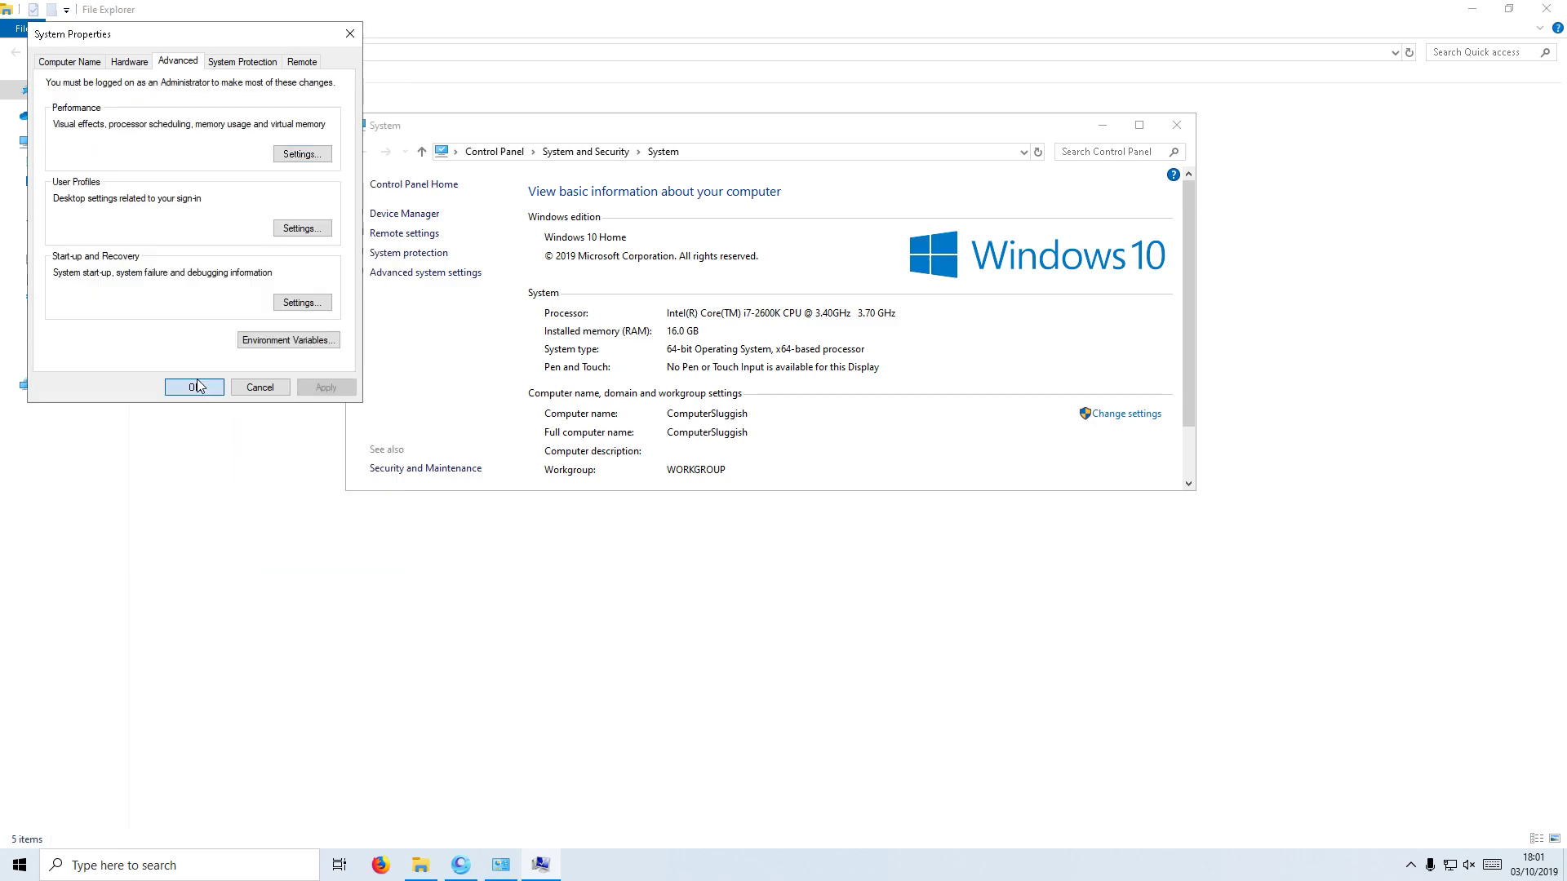
click(1192, 124)
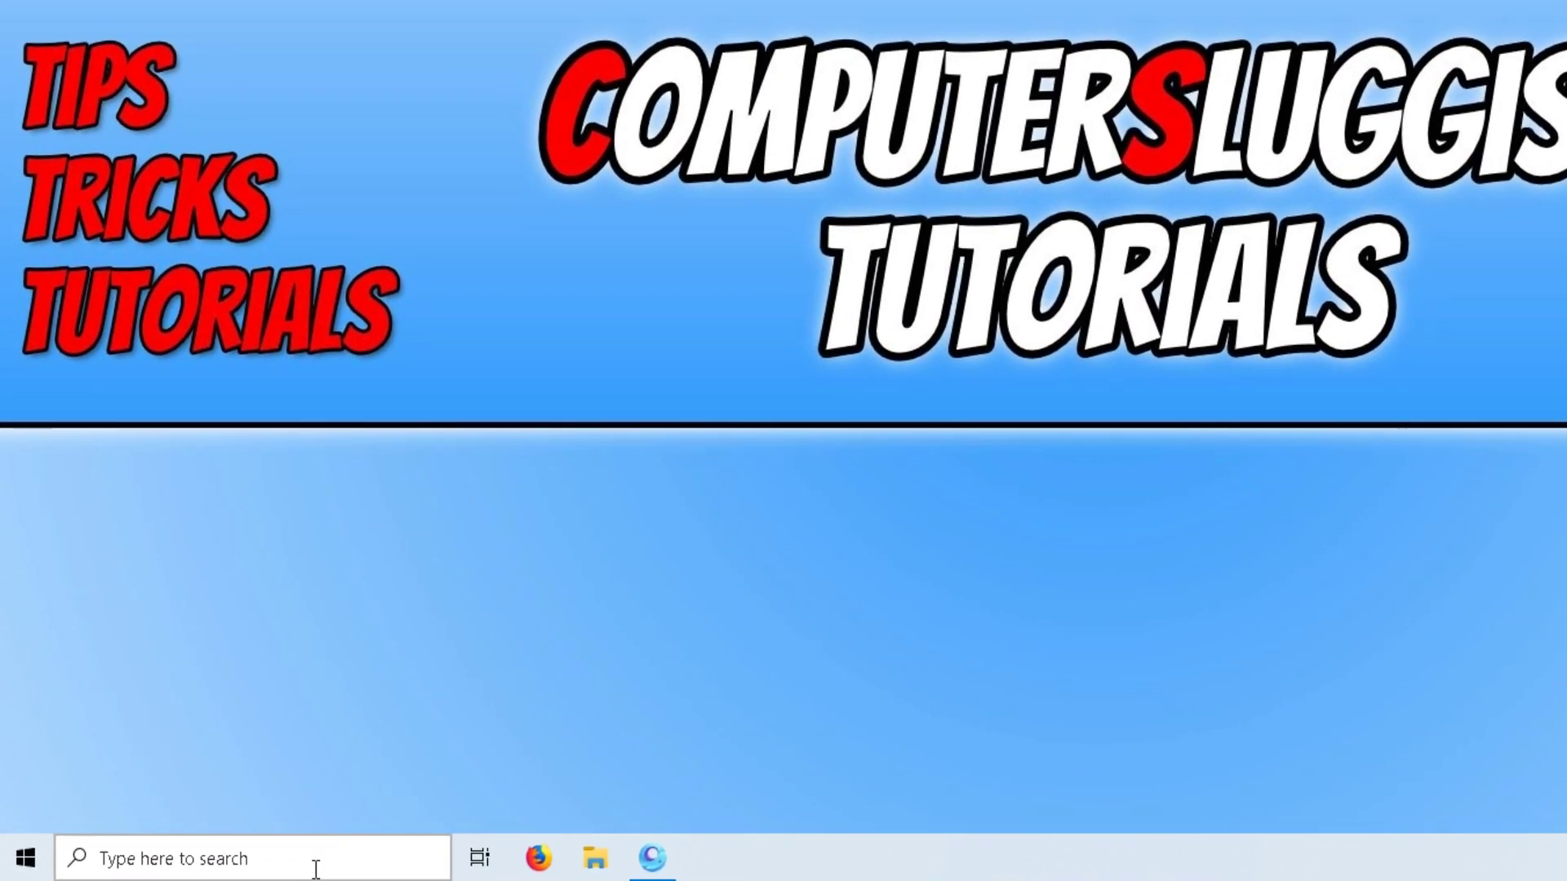
Search 'game mode' and open Game Mode settings with the toggle switched On.
click(316, 868)
text(game)
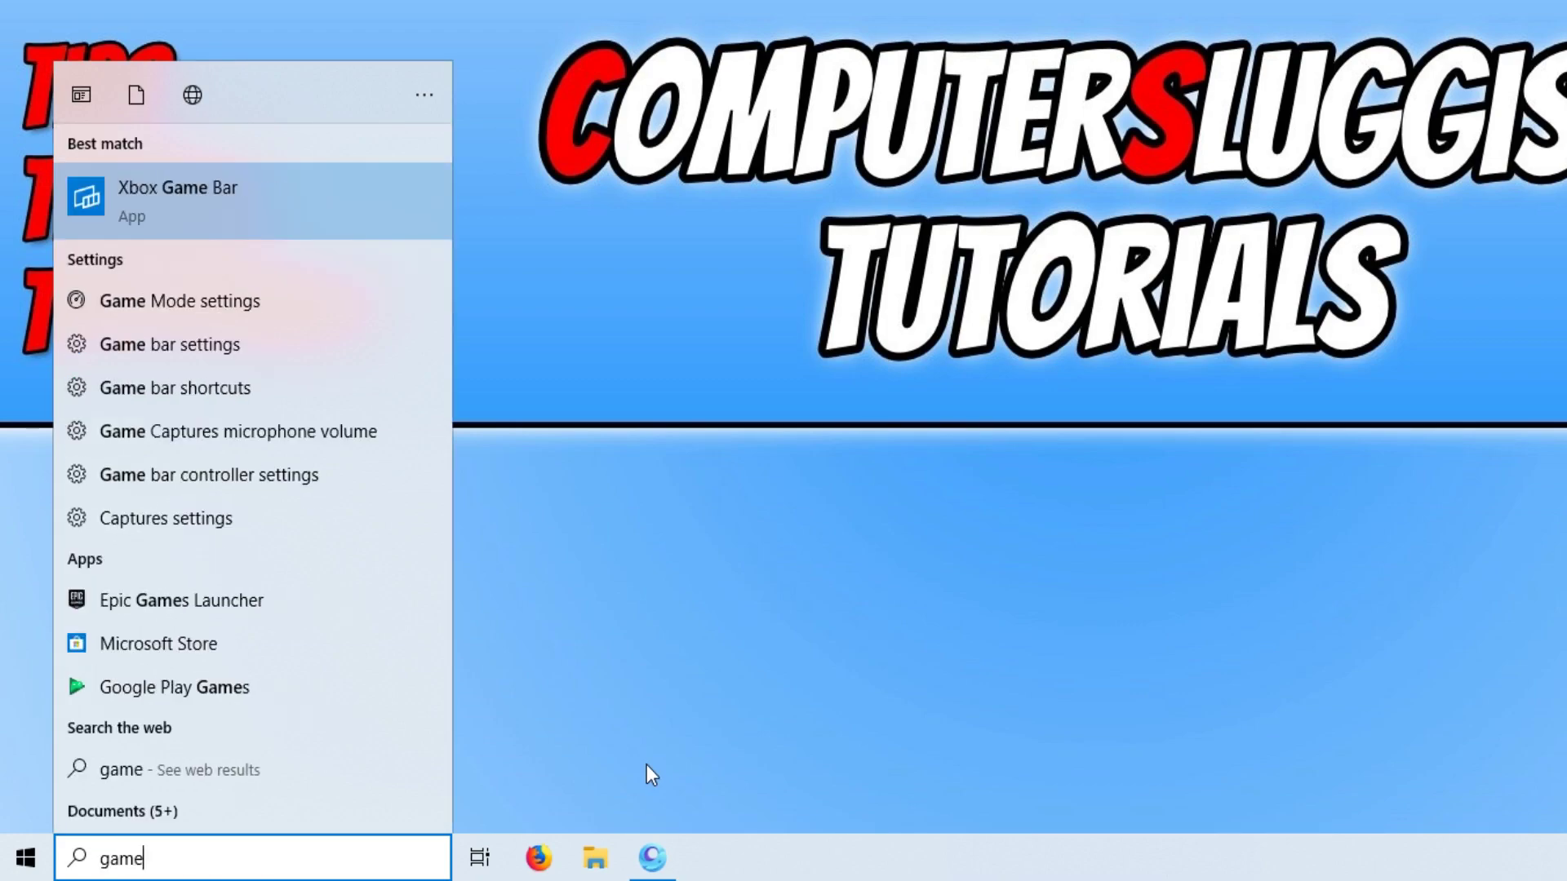
text( mode)
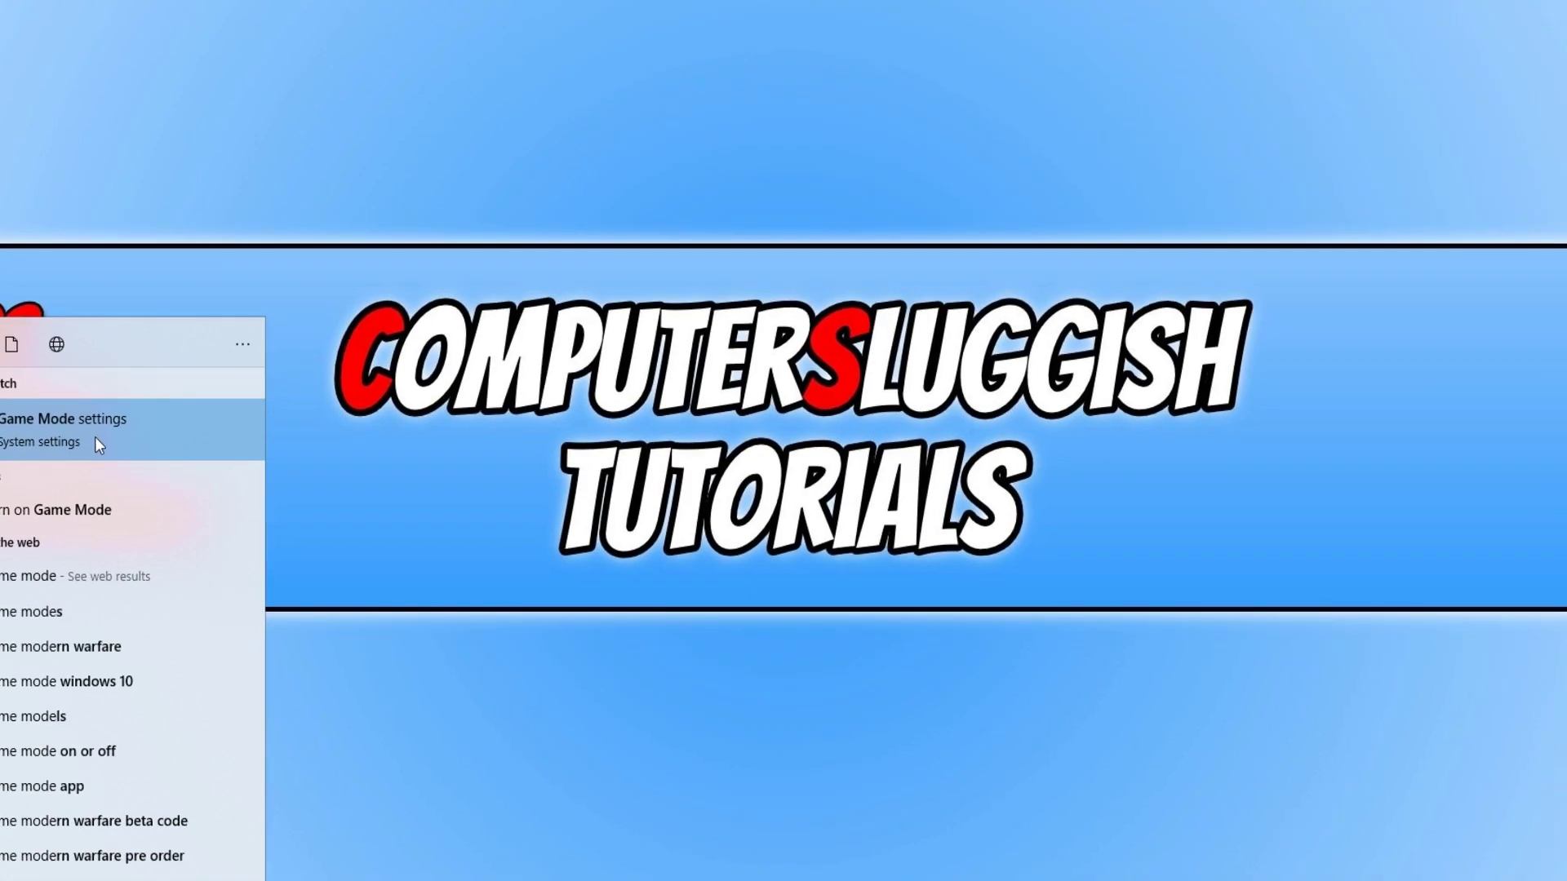
click(96, 221)
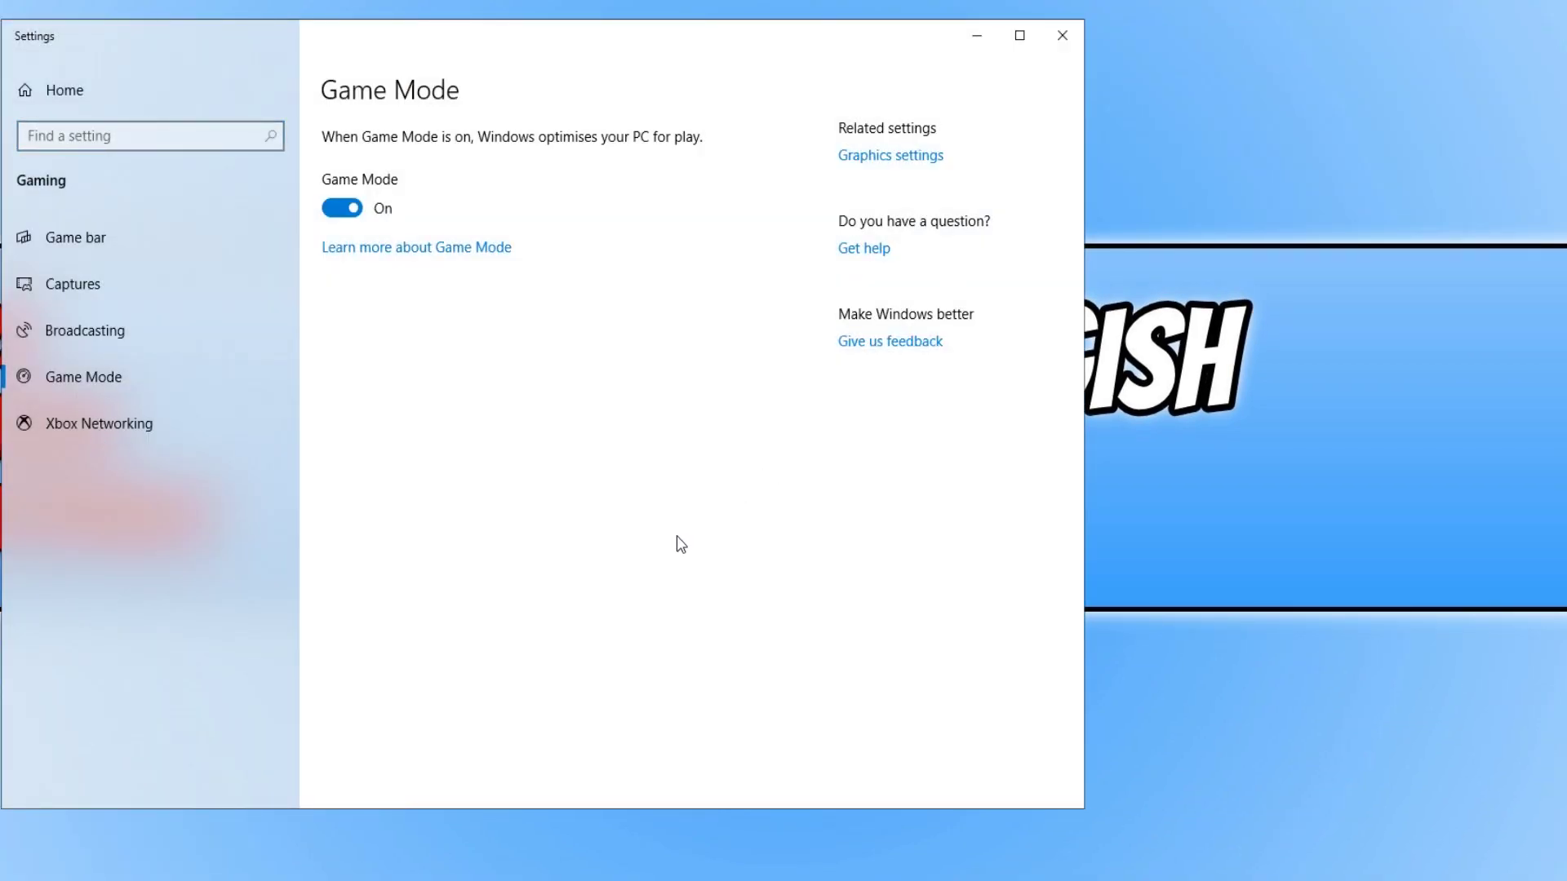
click(95, 373)
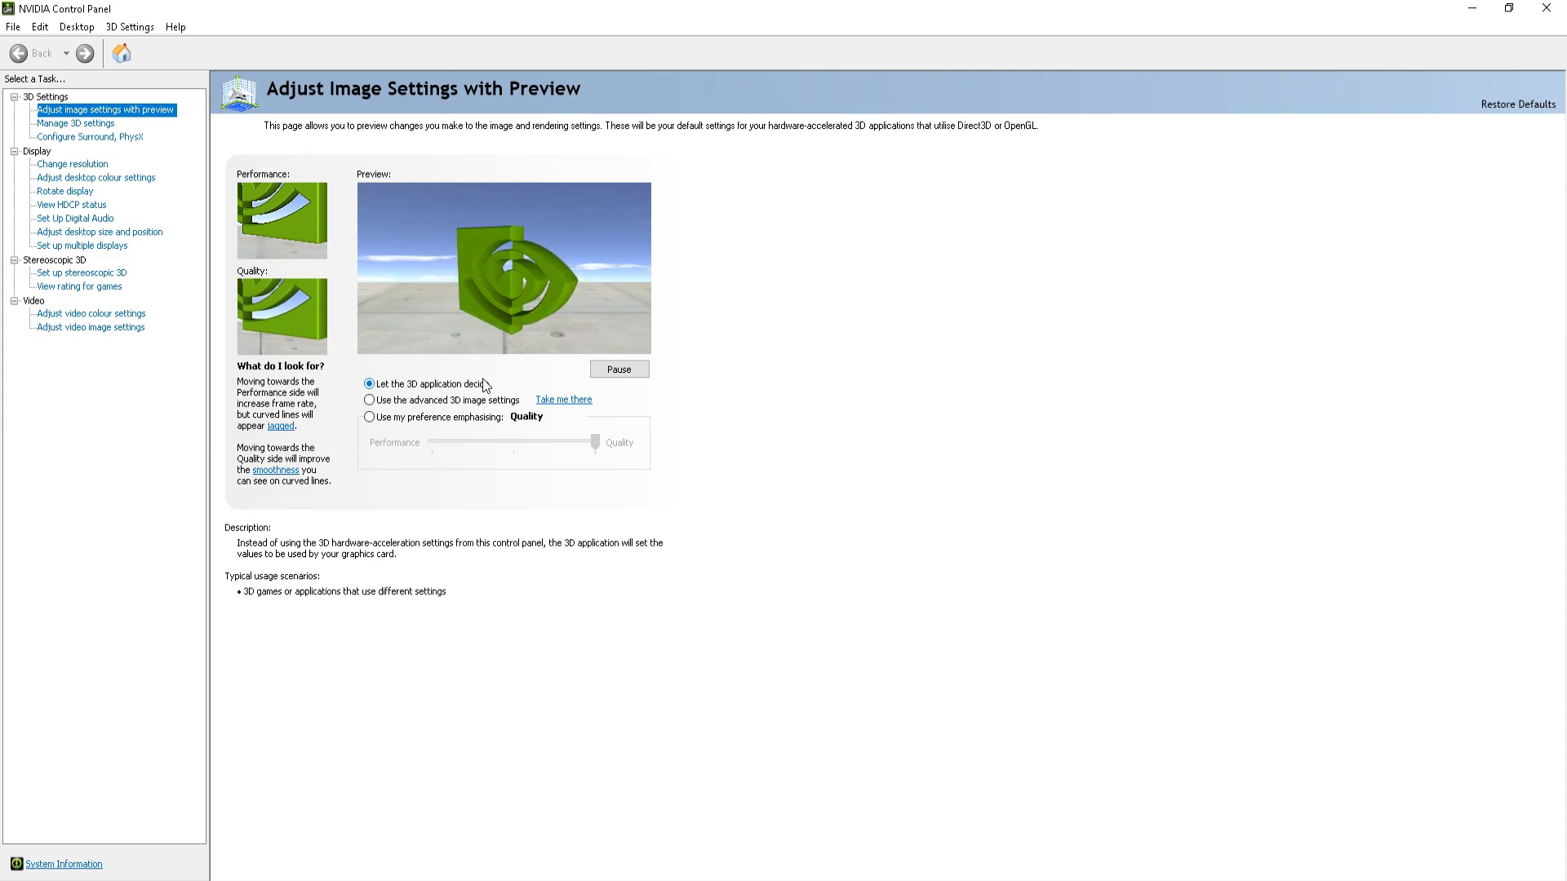
Select 'Use my preference emphasising', move the slider fully to Performance, and apply.
click(386, 423)
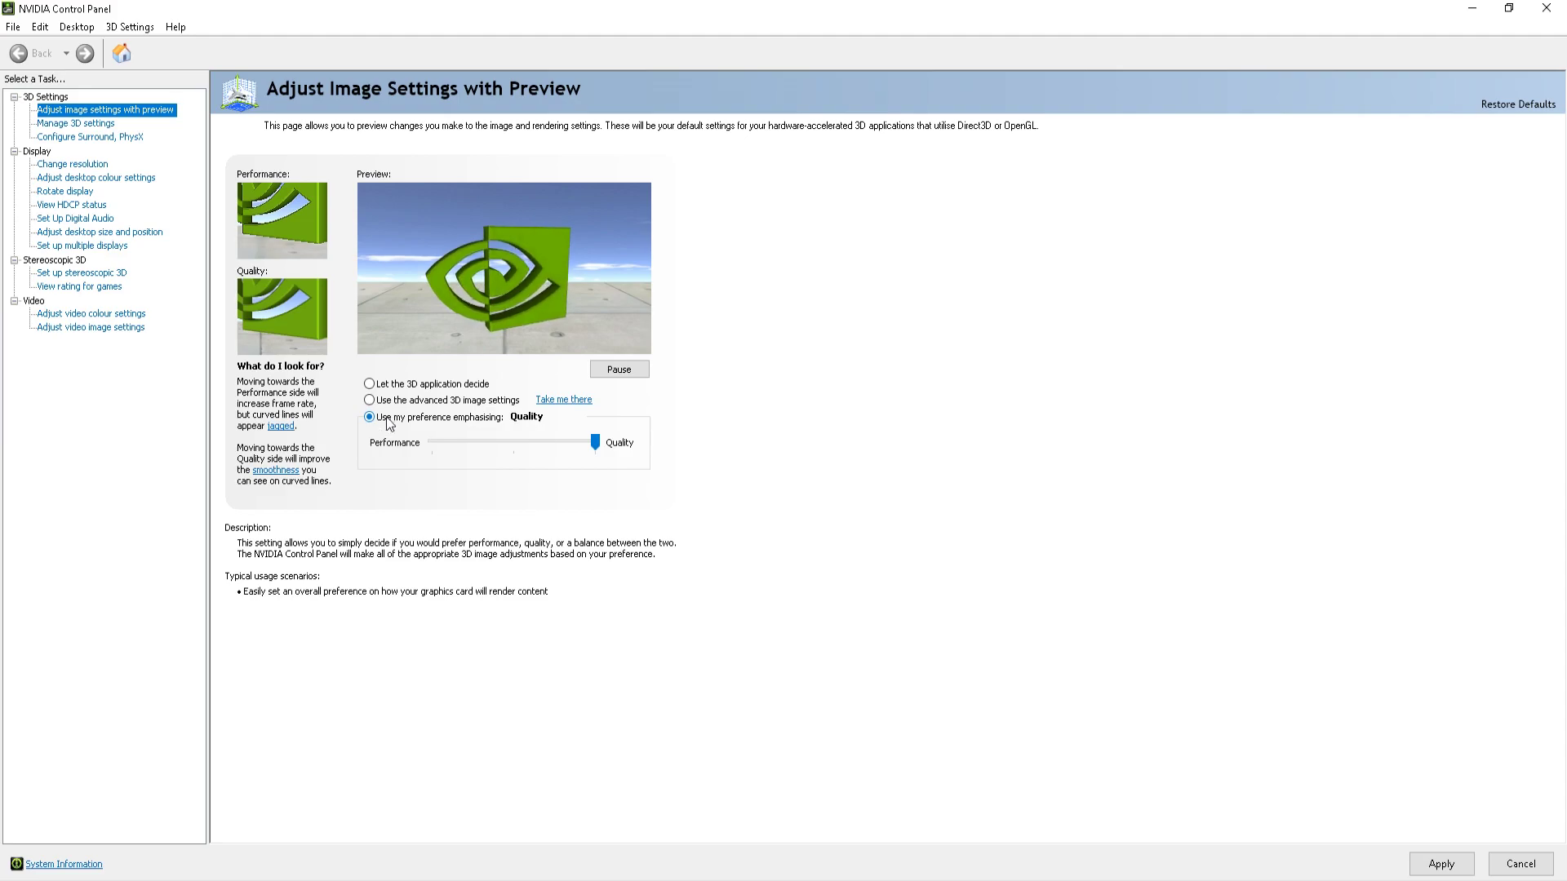
click(595, 443)
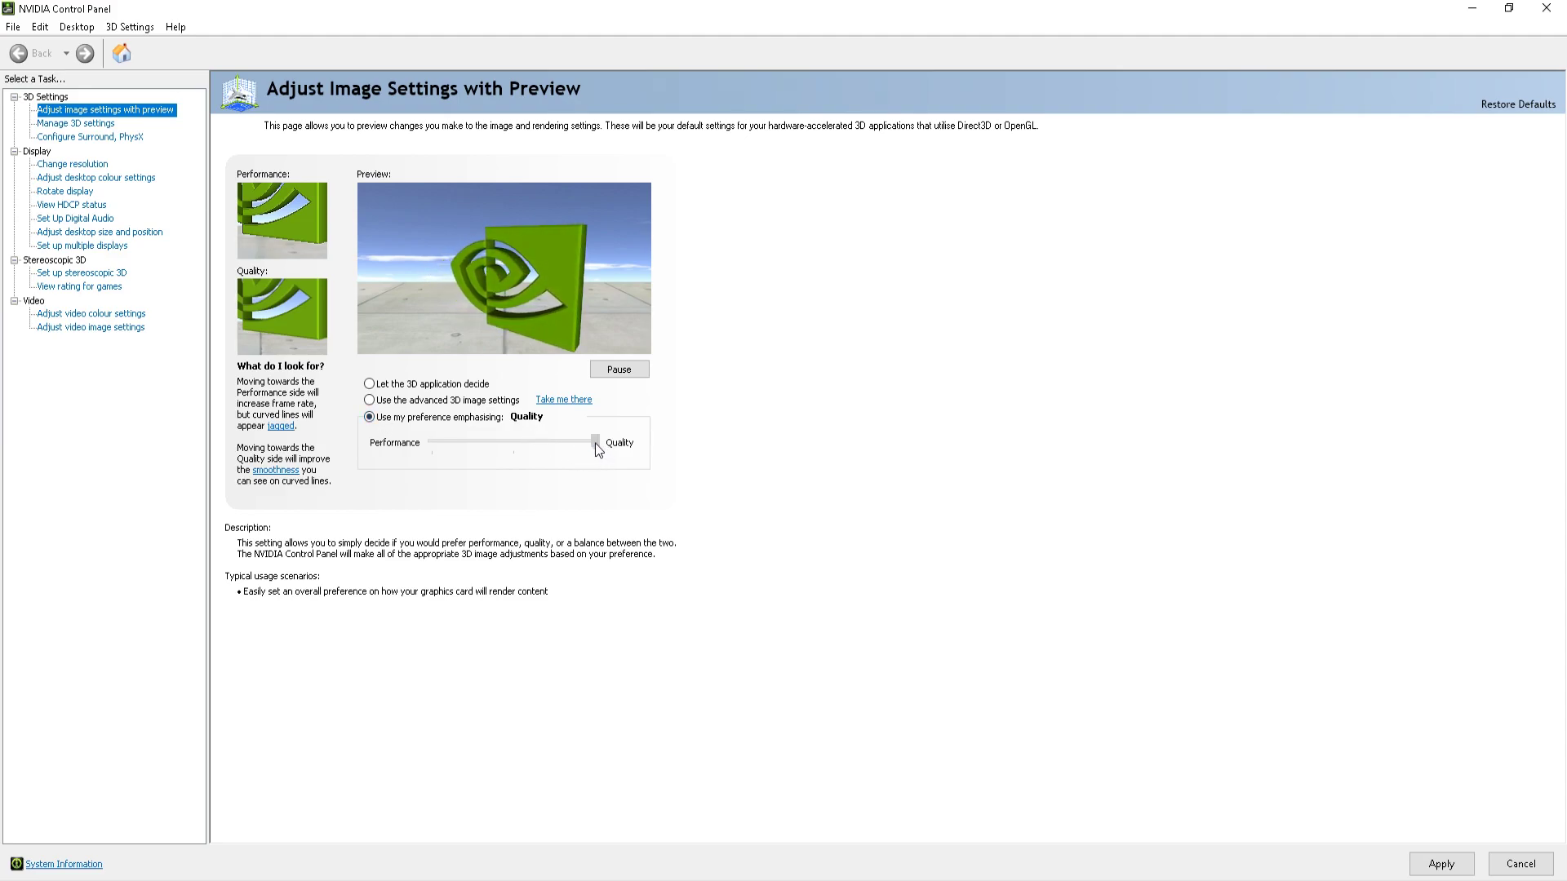
drag(594, 443, 432, 452)
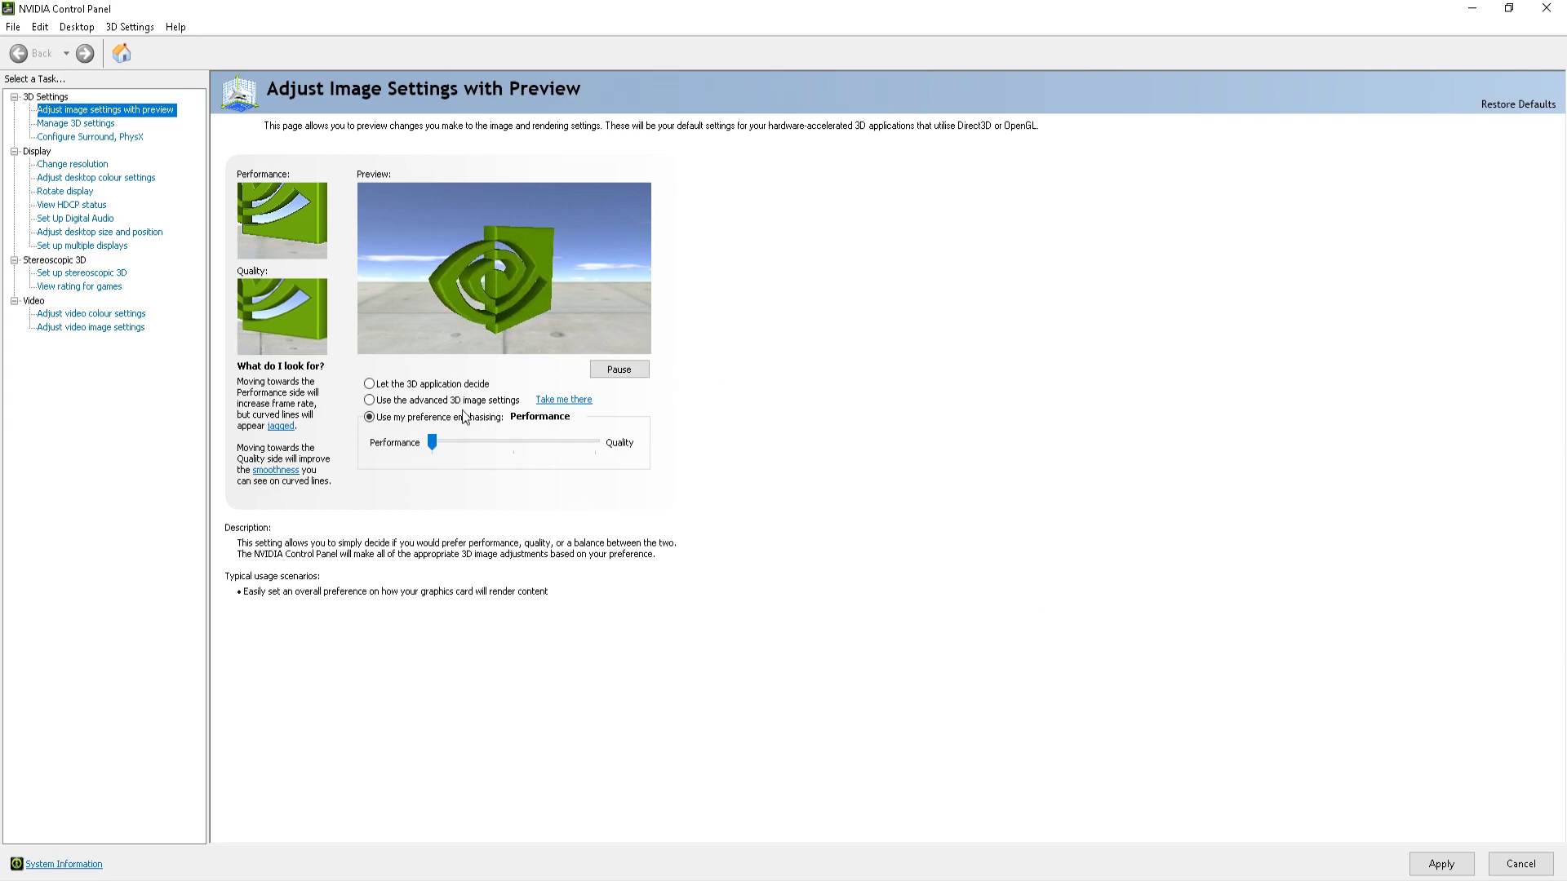
click(1442, 865)
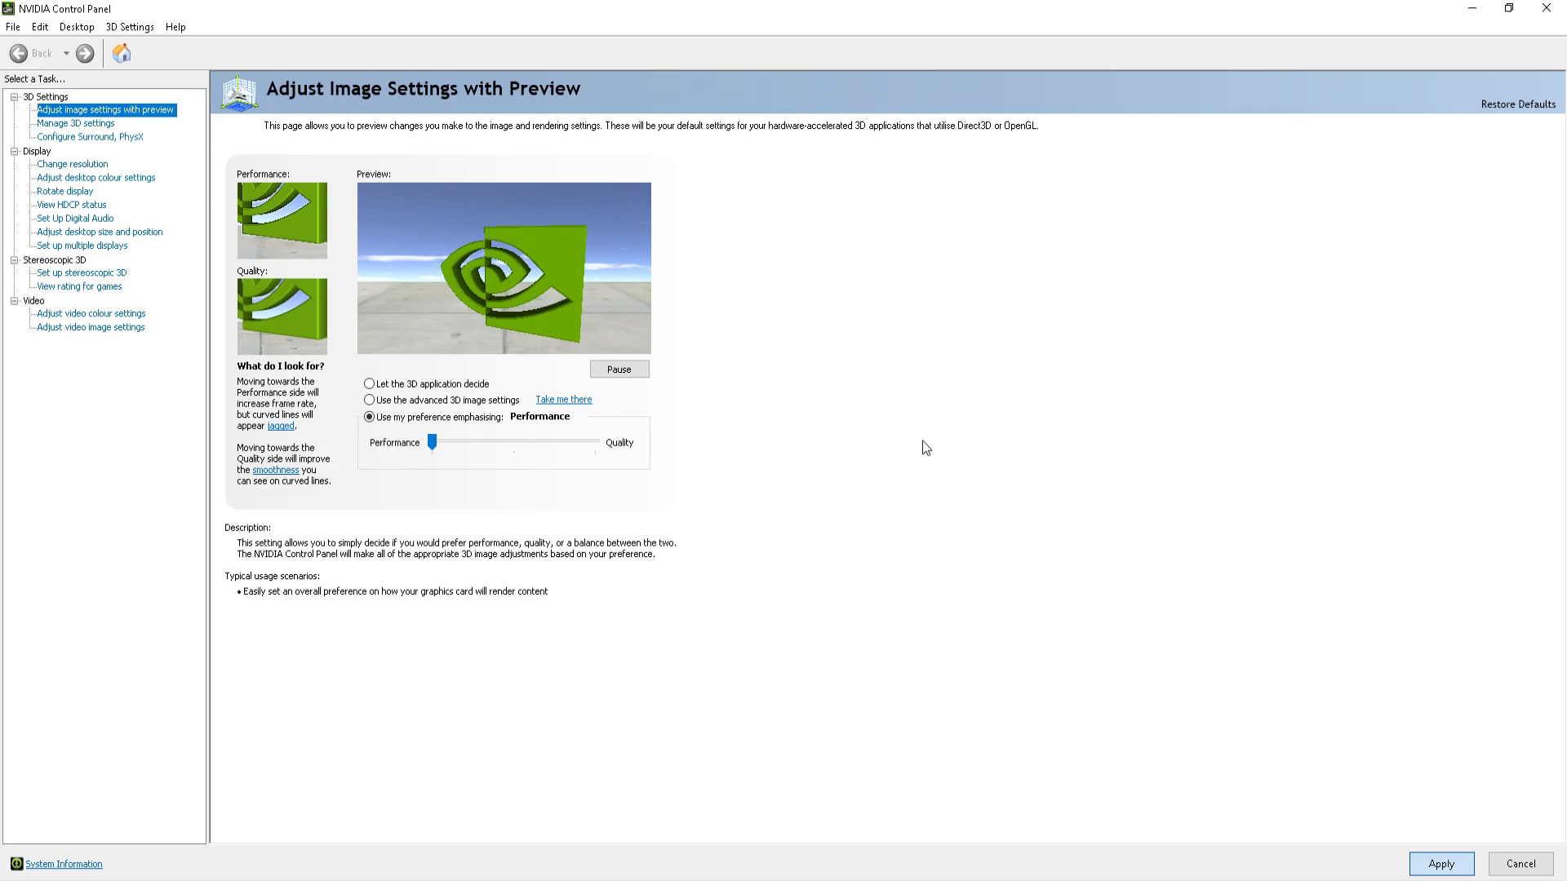